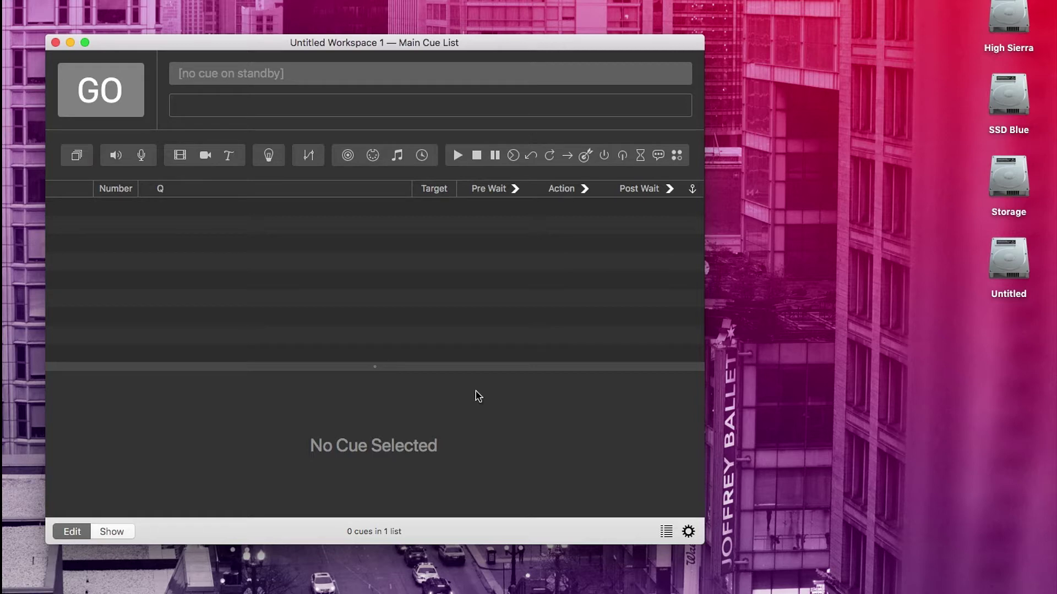
Step: Open Workspace Settings to the Video page listing the three video surfaces
left_click(688, 531)
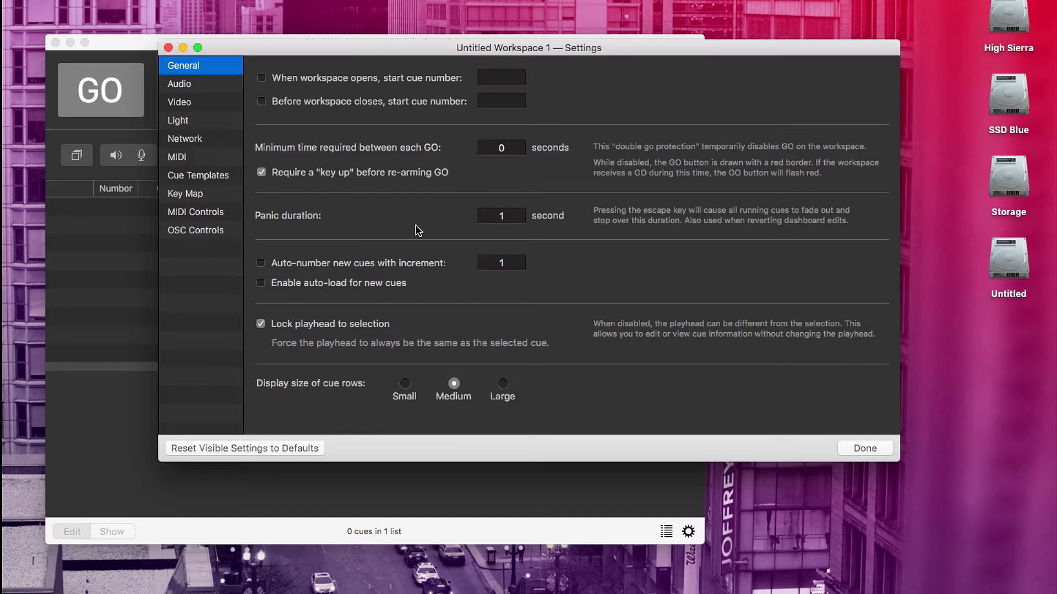
left_click(206, 105)
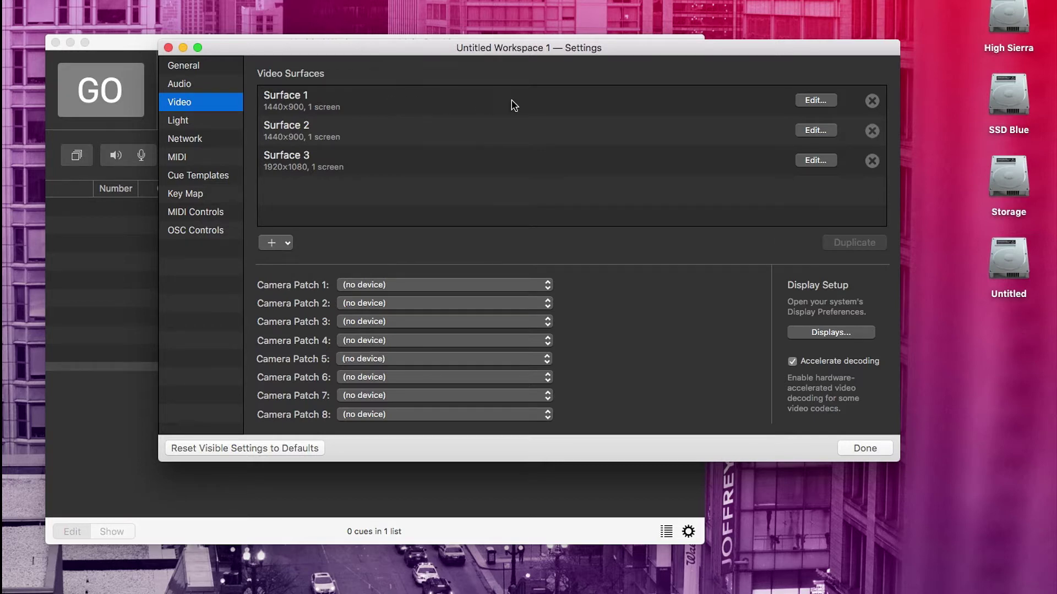
Step: Edit Surface 1 to 1920 x 1080 dimensions with Keep rendering between cues ticked
left_click(812, 103)
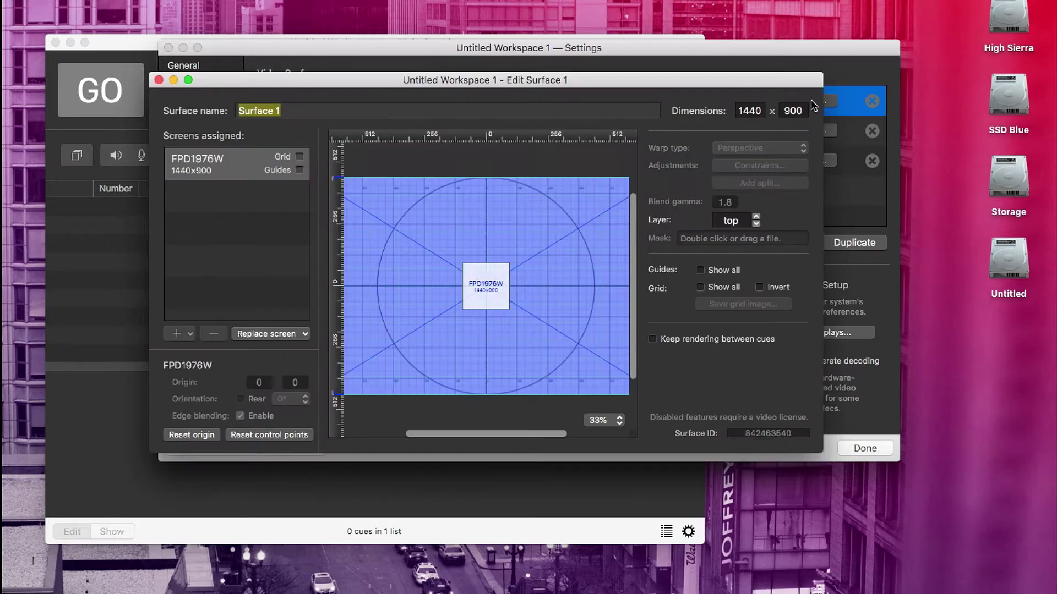
double_click(744, 112)
type("1920")
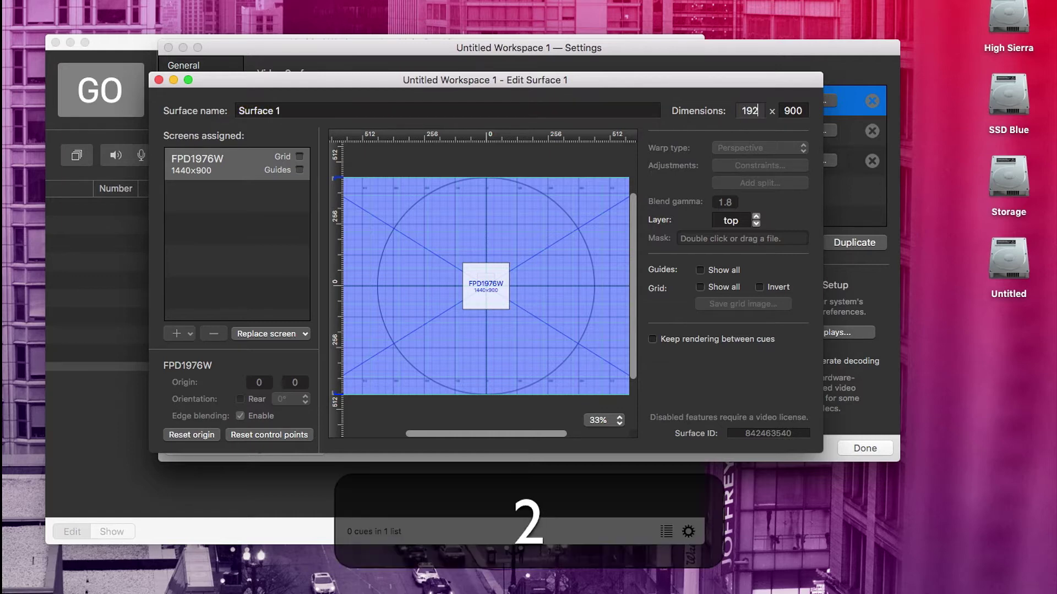
double_click(788, 110)
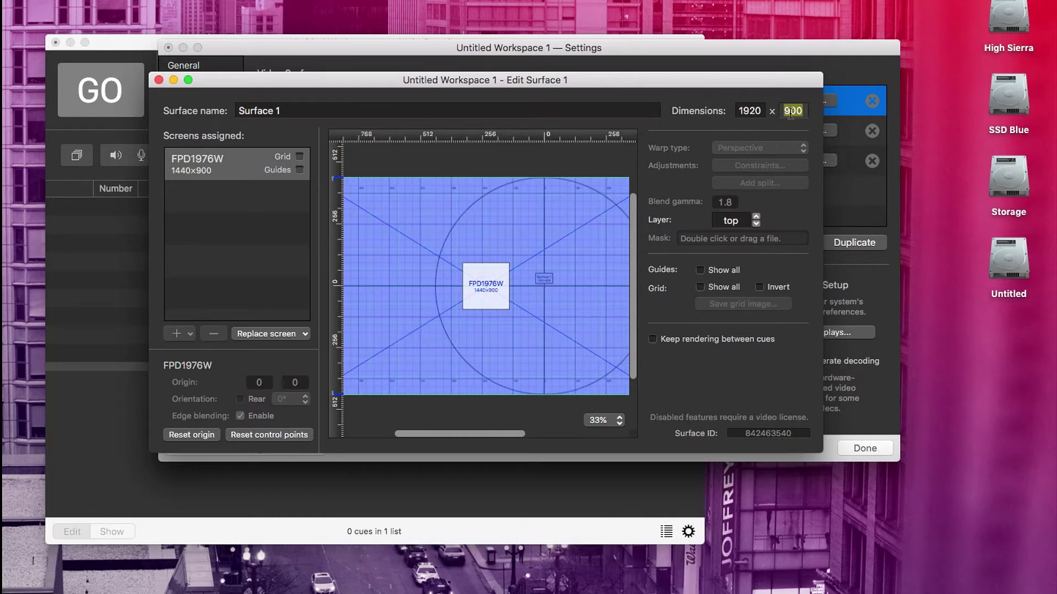
type("1080")
key("Return")
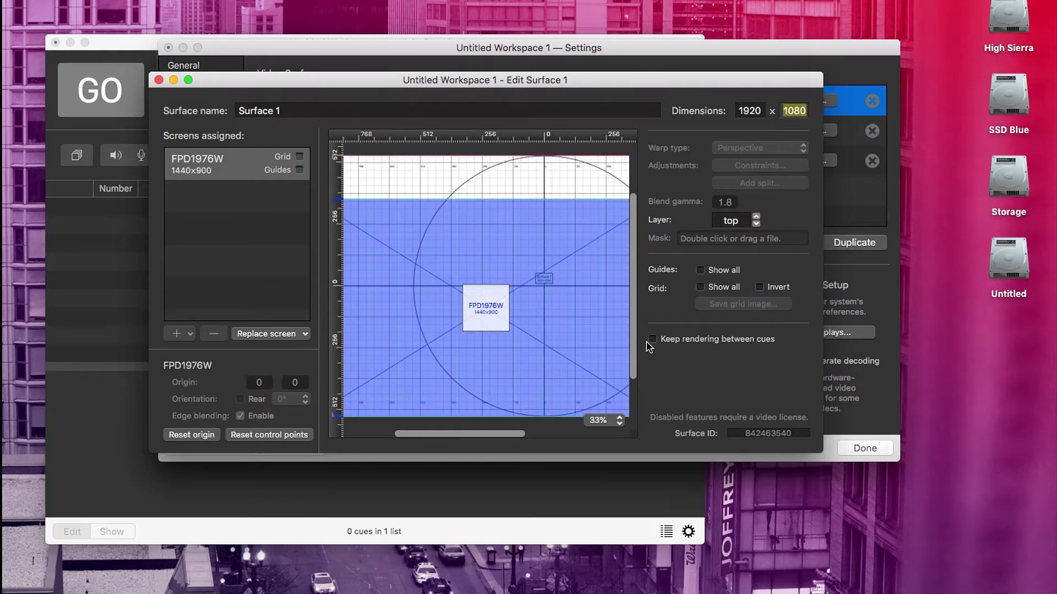
left_click(654, 340)
left_click(160, 80)
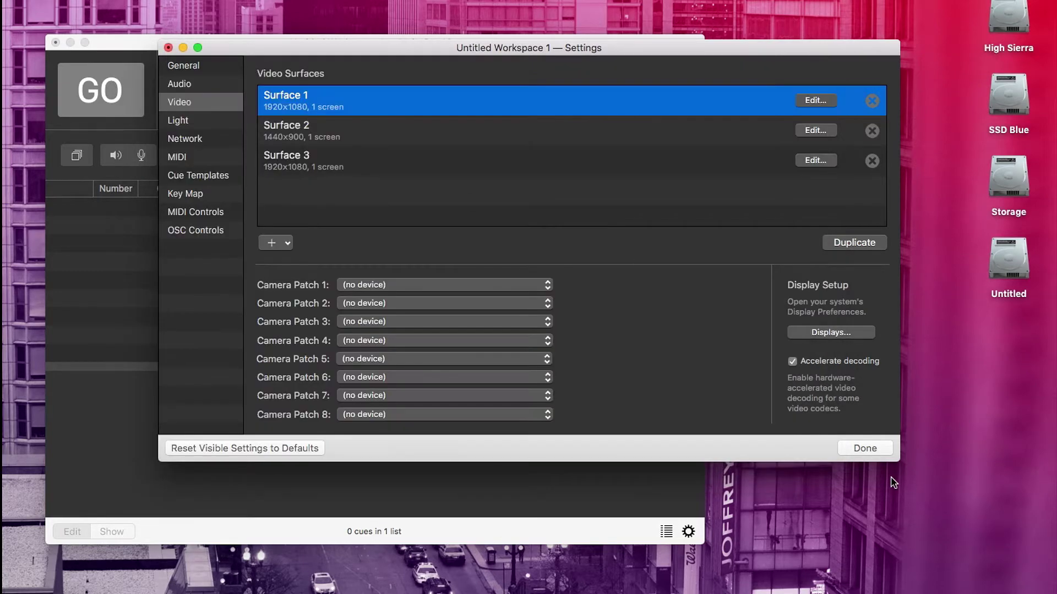
Step: Close Workspace Settings and show the Audition Window from the Window menu
left_click(874, 448)
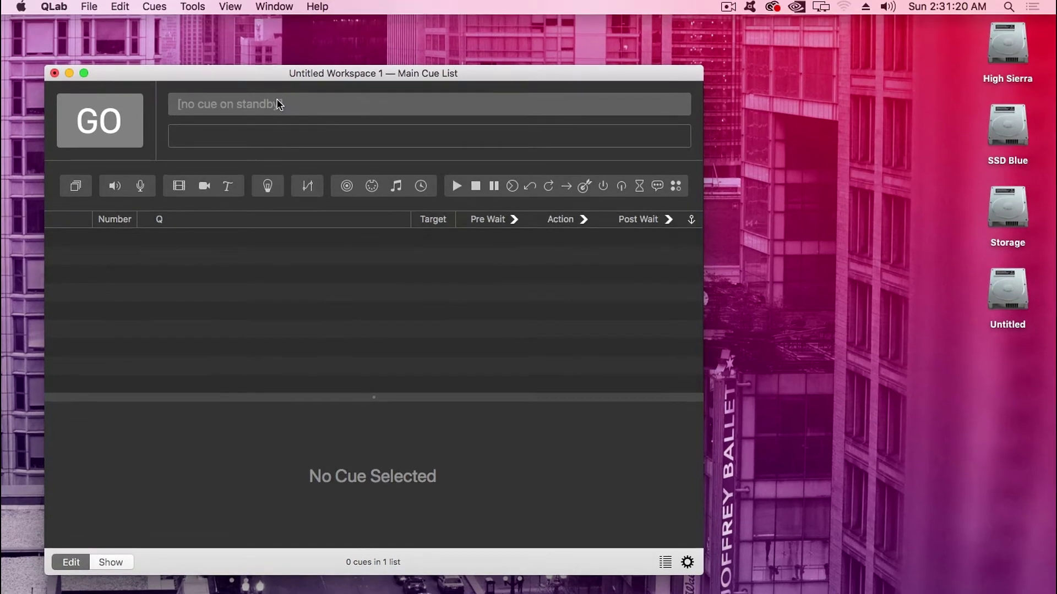
left_click(275, 8)
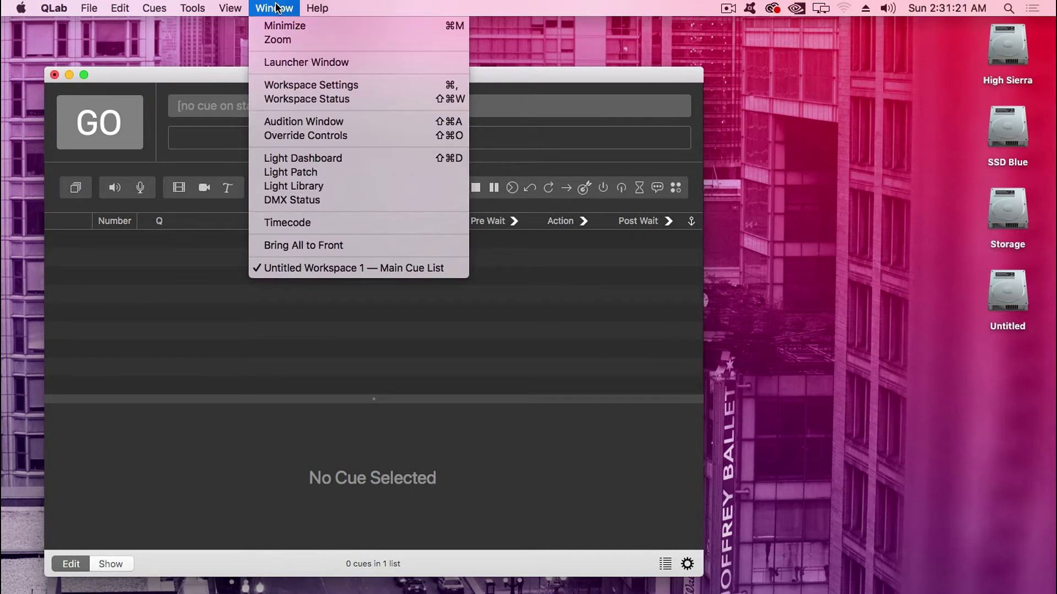
left_click(301, 121)
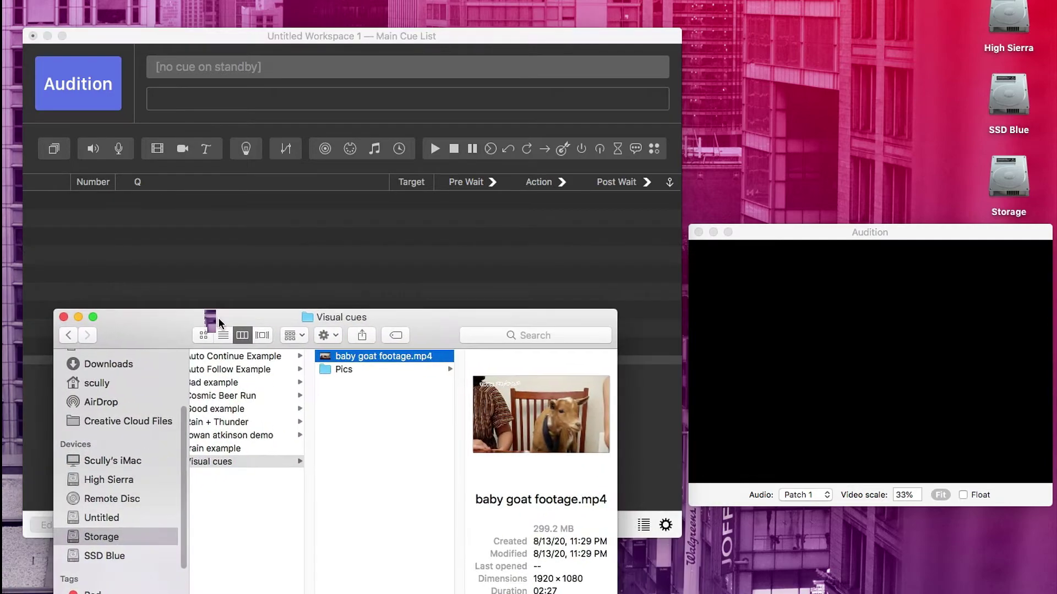
Step: Add baby goat footage.mp4 to the cue list as a video cue and play it
left_click_drag(413, 343, 435, 264)
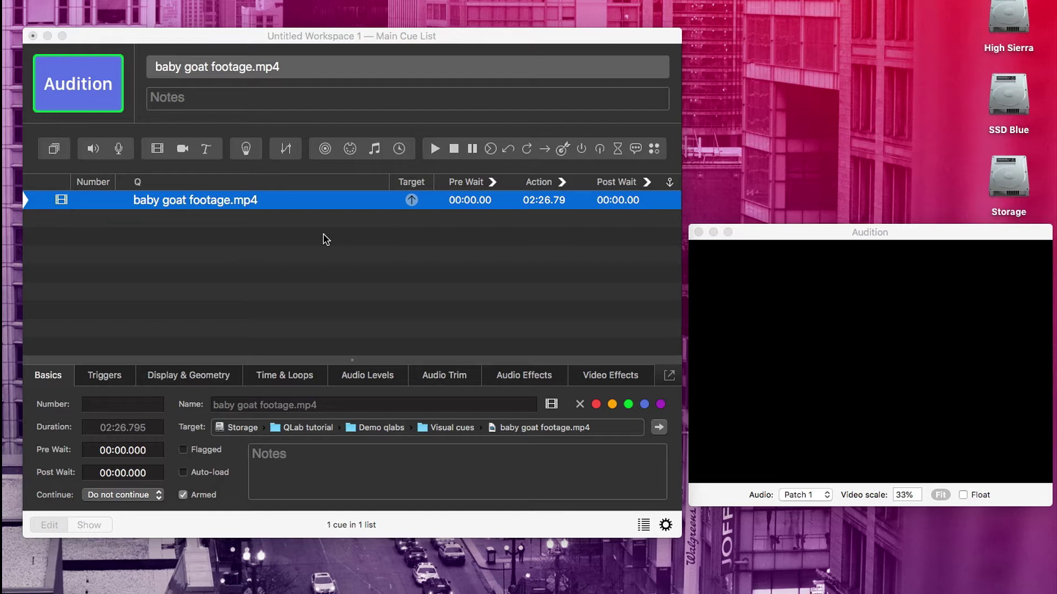
left_click(252, 209)
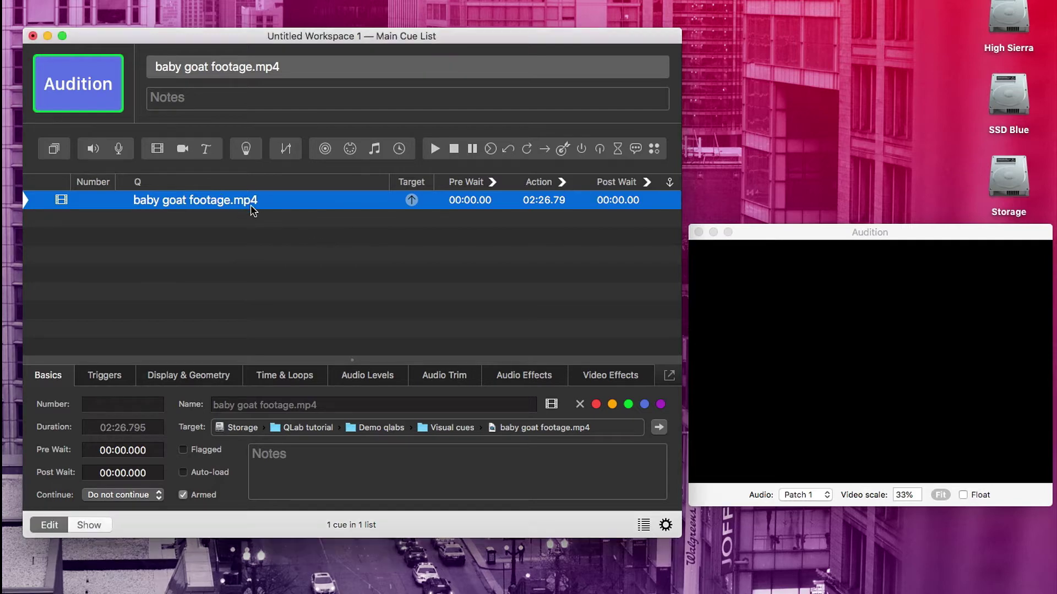
key("space")
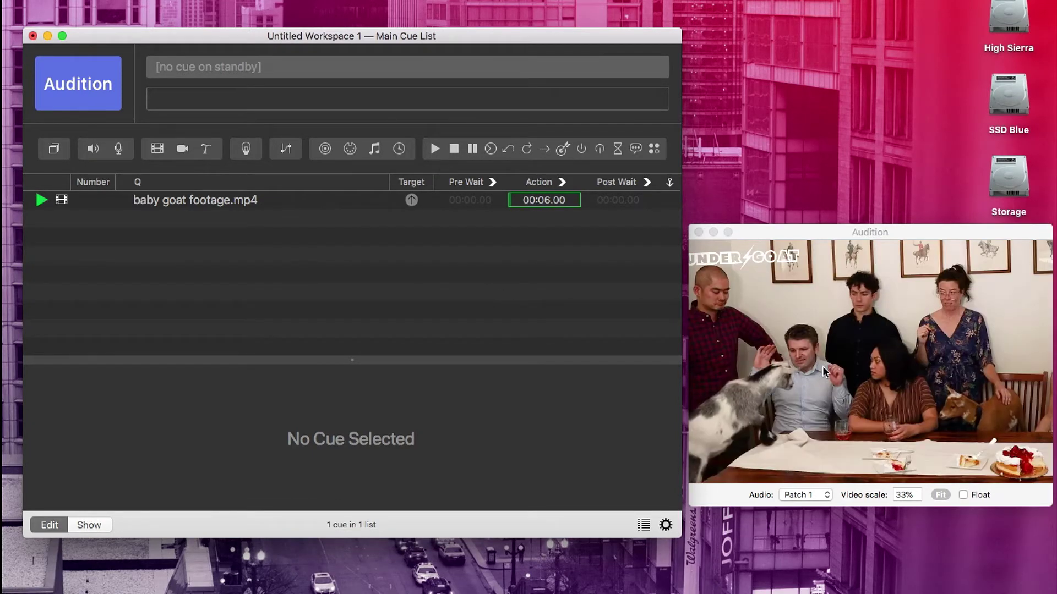
Step: Resize the Audition window and fit the goat video to it at 25% scale
left_click(824, 368)
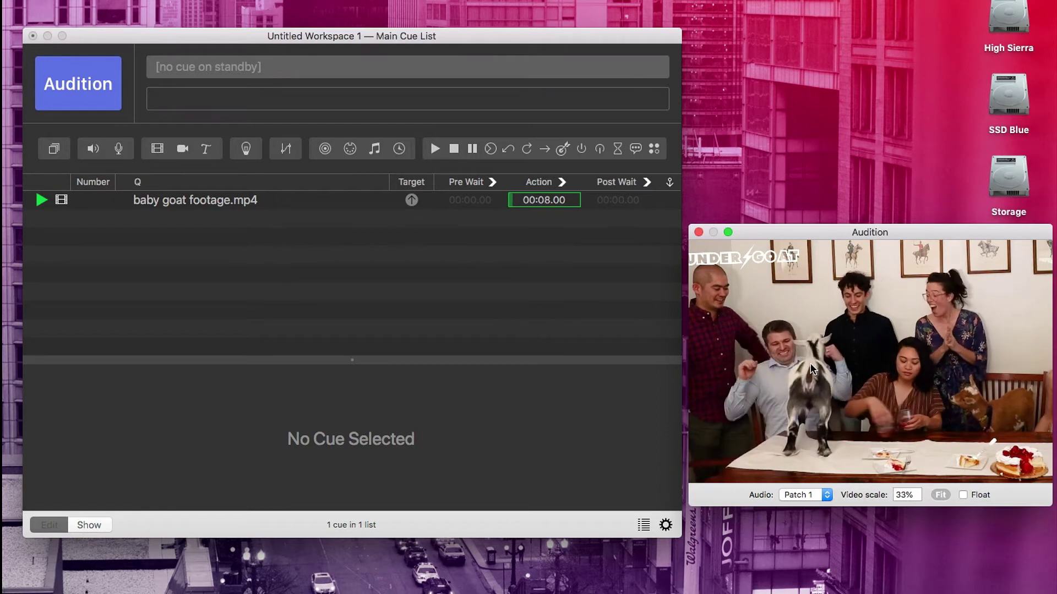
left_click(941, 495)
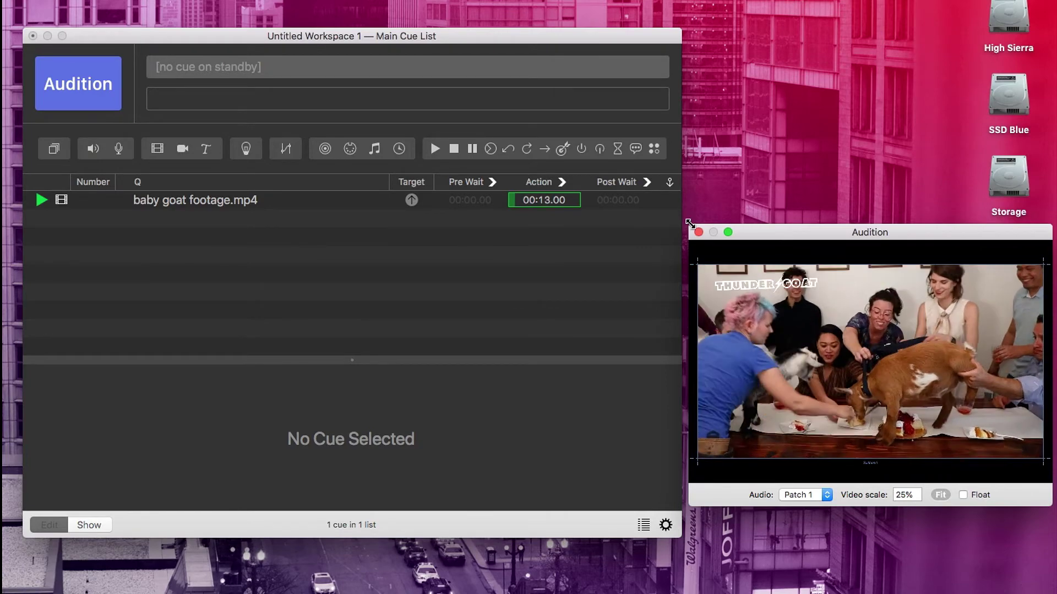
left_click(728, 232)
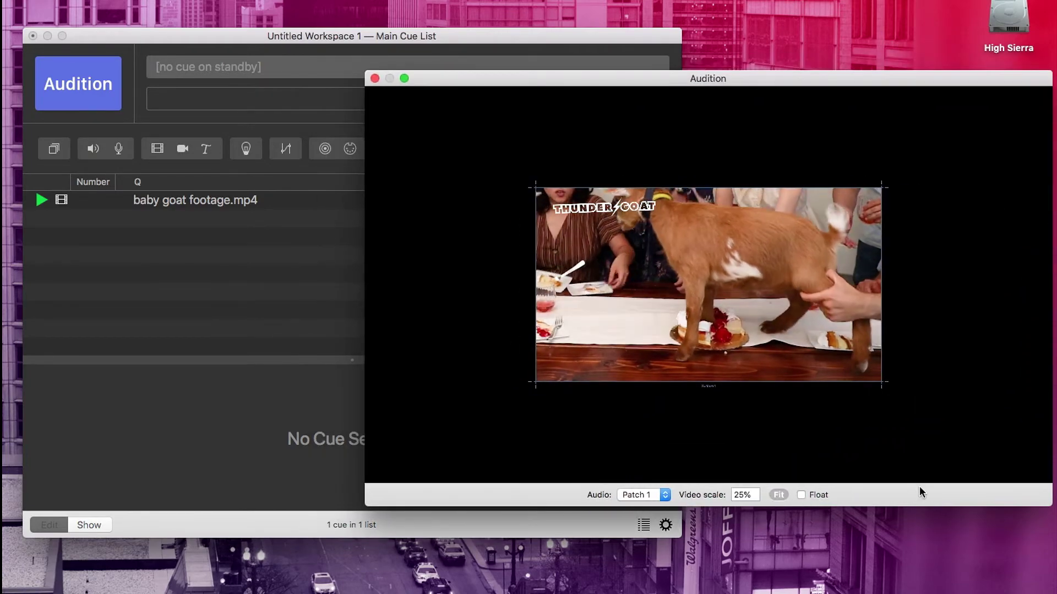
left_click(778, 495)
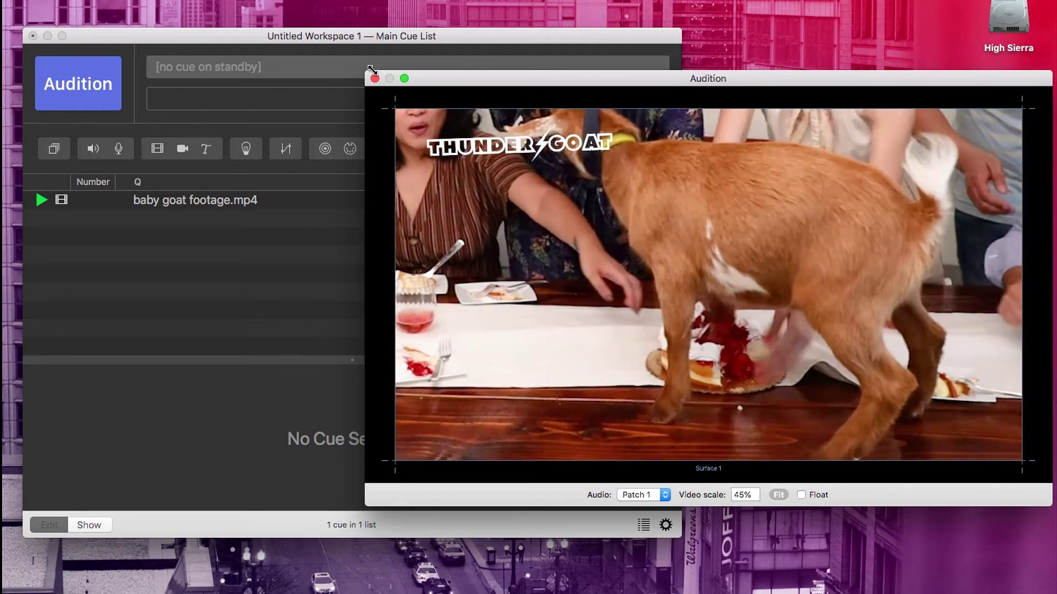
left_click_drag(365, 71, 688, 217)
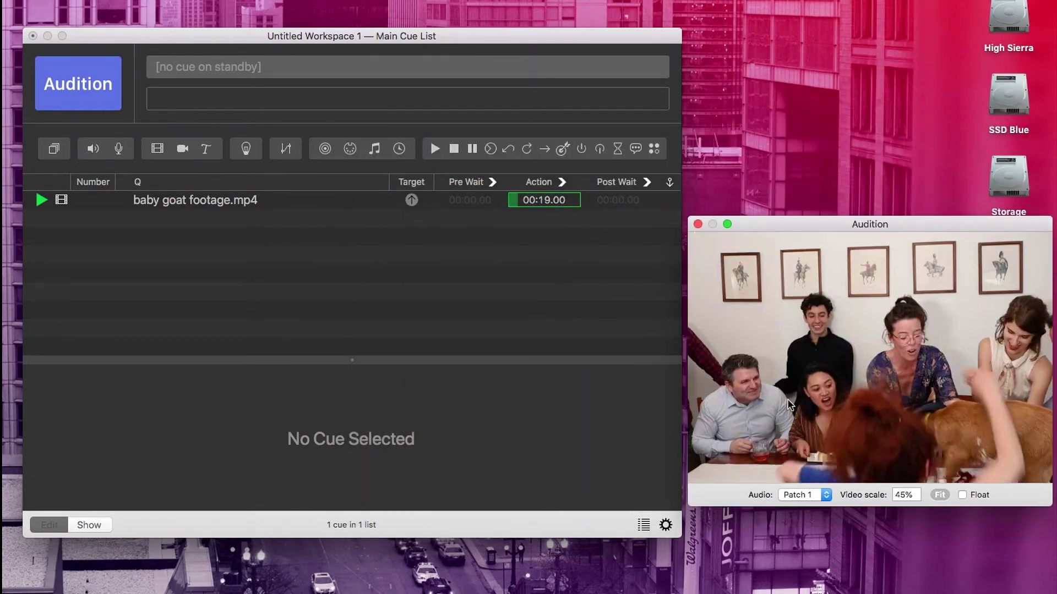
left_click(941, 494)
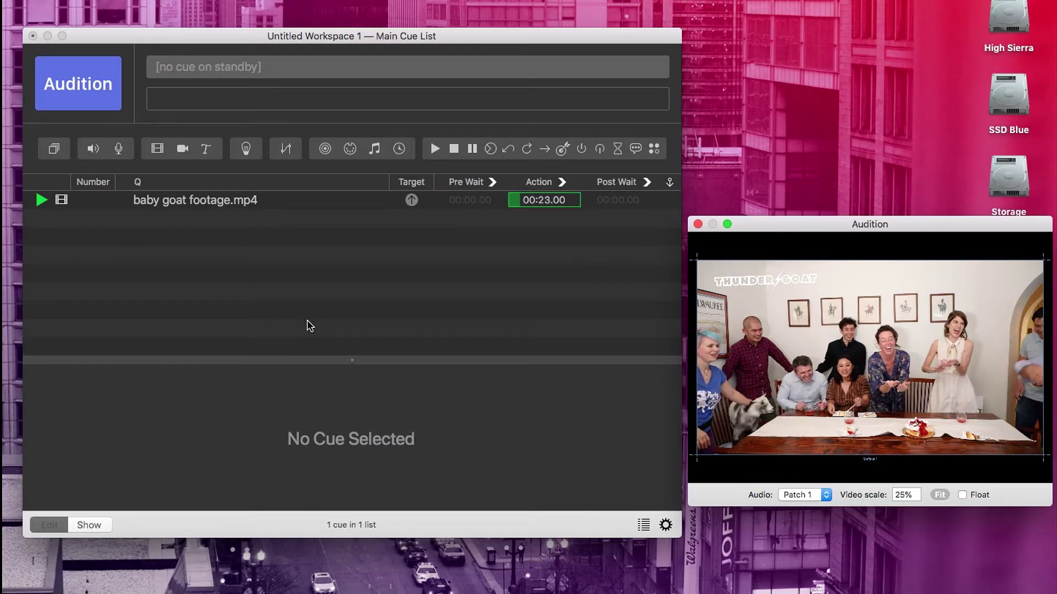
left_click(262, 206)
left_click(262, 206)
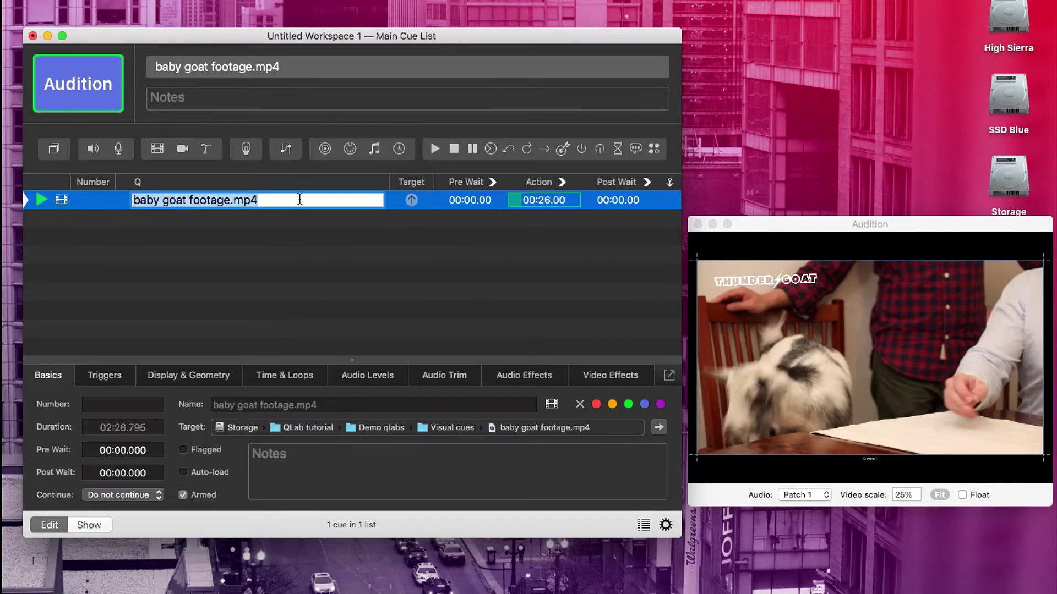
Step: Add a stop cue targeting baby goat footage.mp4 and fire it to black out the preview
left_click(453, 149)
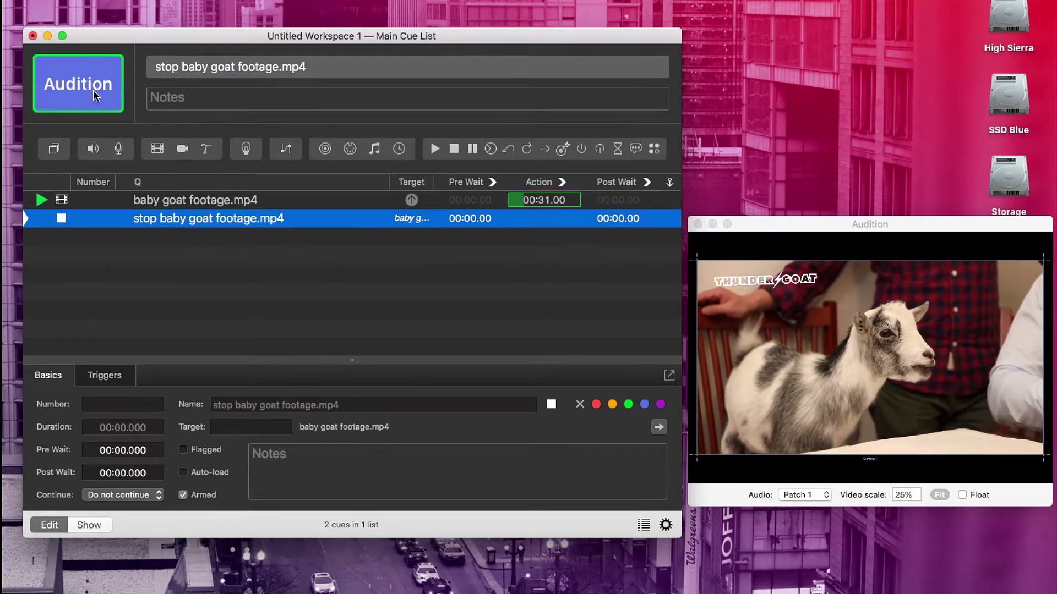
key("space")
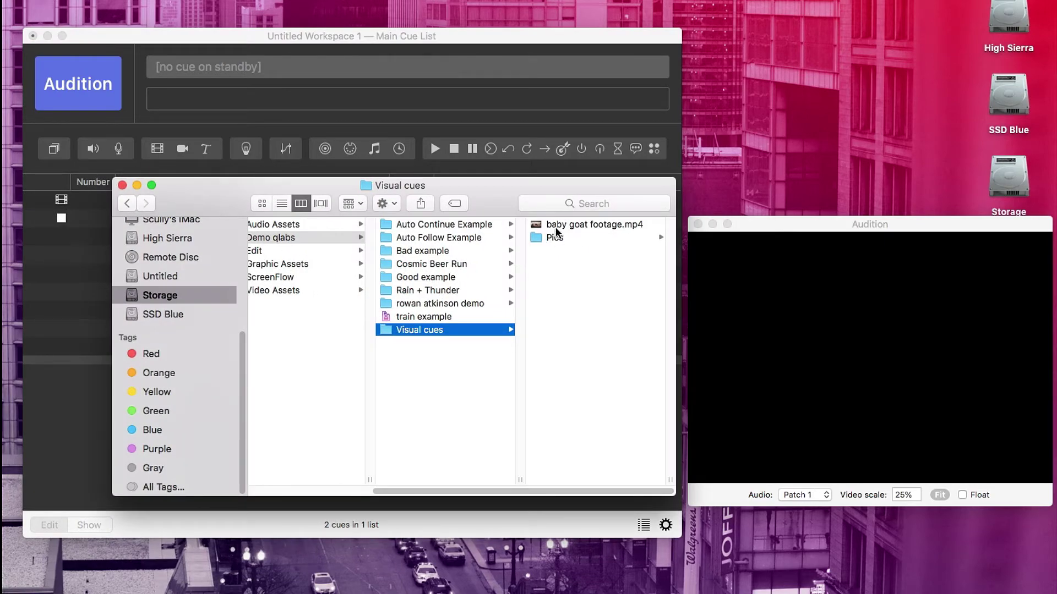
Step: Open baby goat footage.mp4 in QuickTime Player and export it at 1080p to the Desktop
right_click(557, 227)
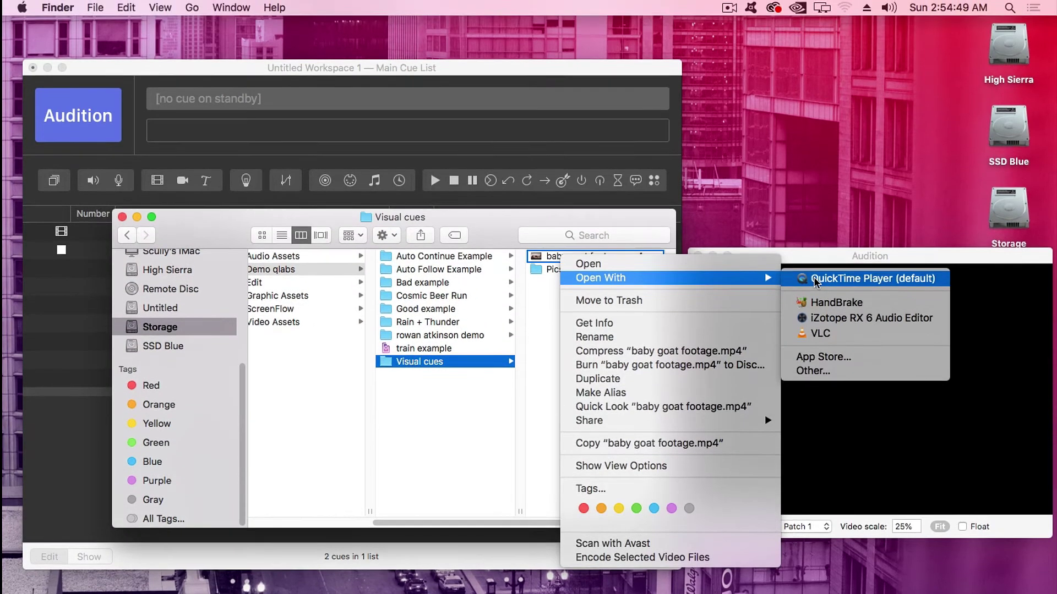
left_click(872, 246)
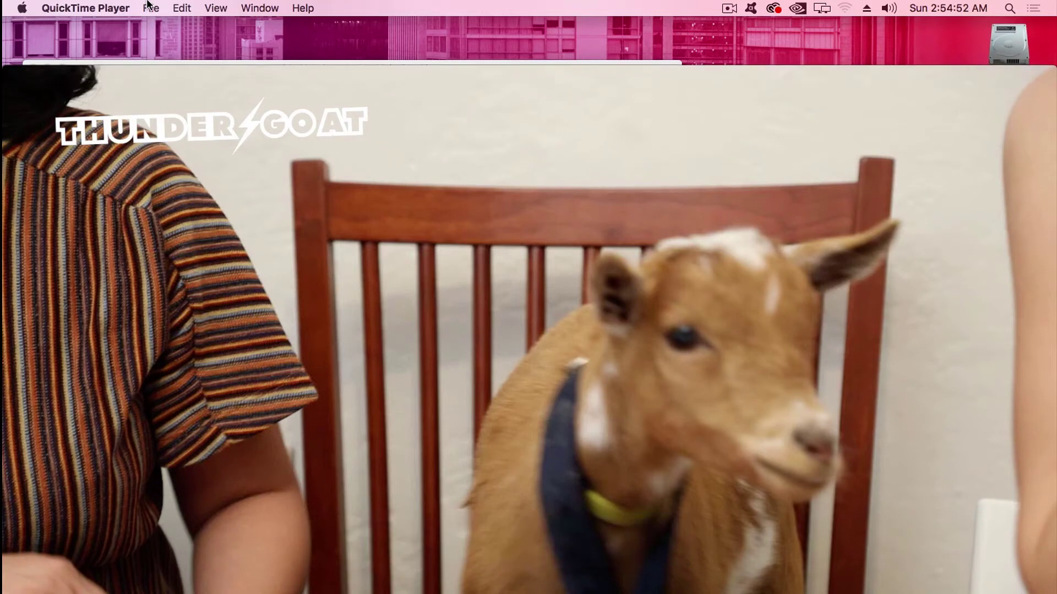
left_click(151, 8)
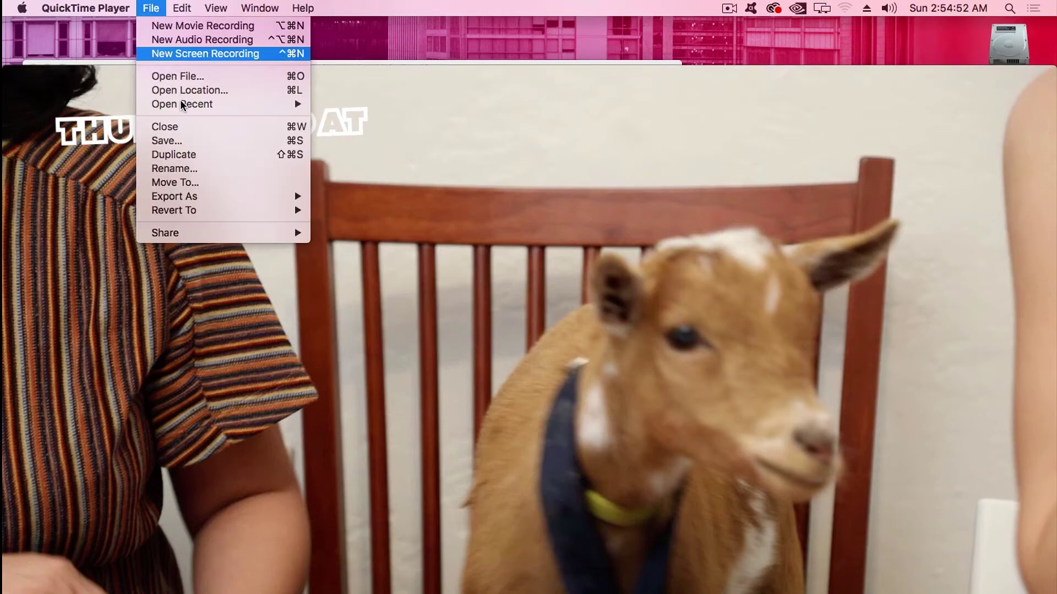
mouse_move(213, 195)
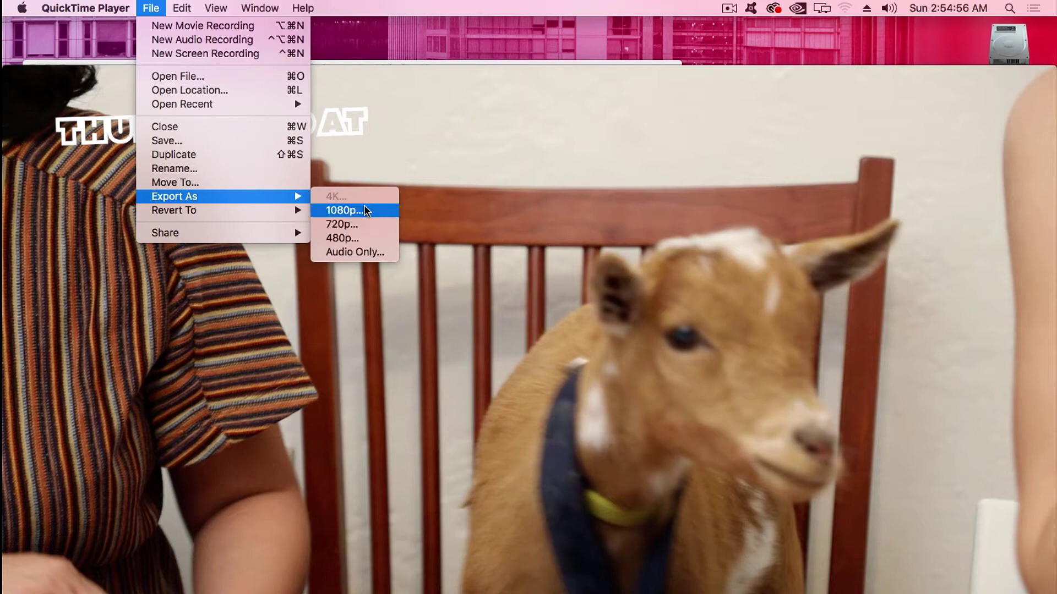
left_click(380, 212)
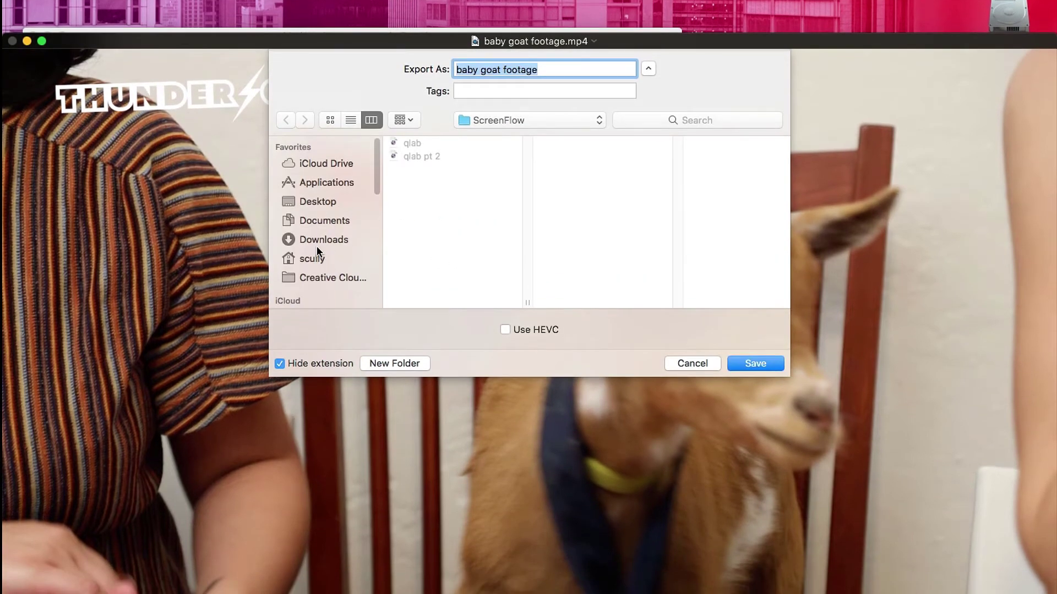
left_click(315, 203)
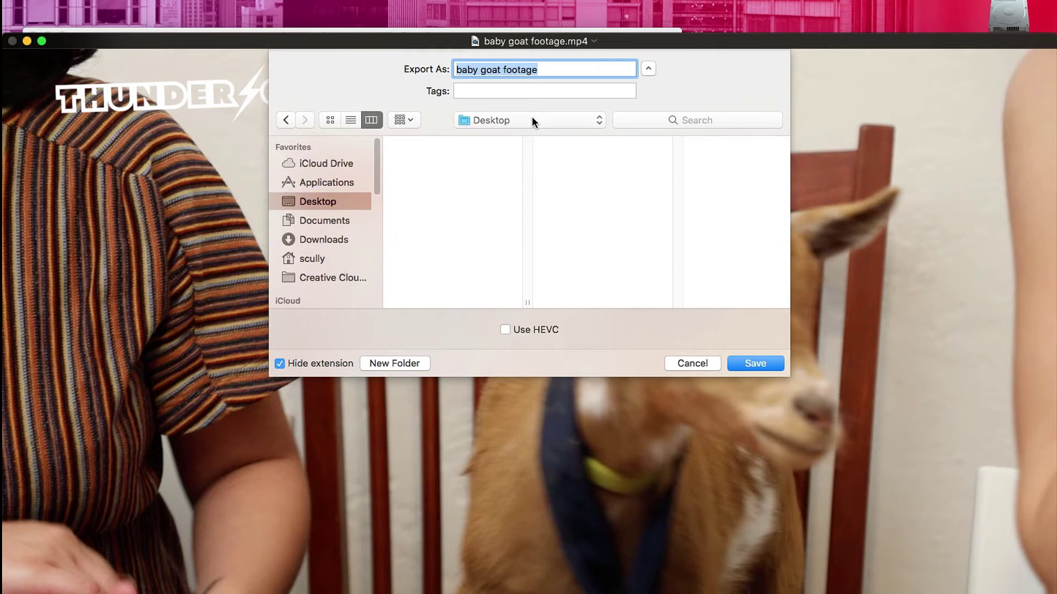
left_click(748, 362)
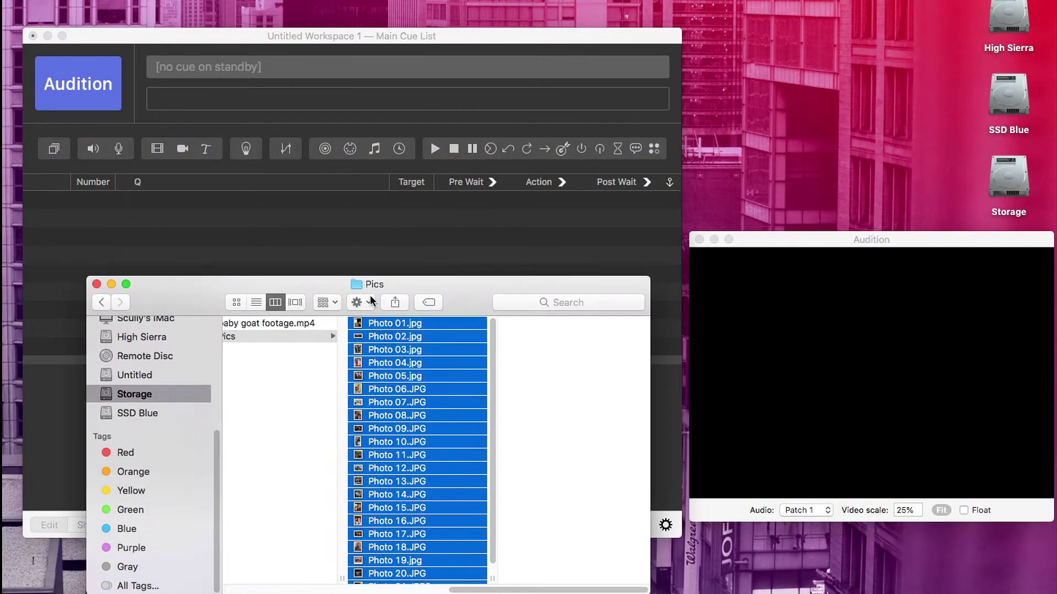
Step: Drag the 21 Pics photos into the cue list, then GO Photo 01 and Photo 02
left_click_drag(370, 295, 335, 318)
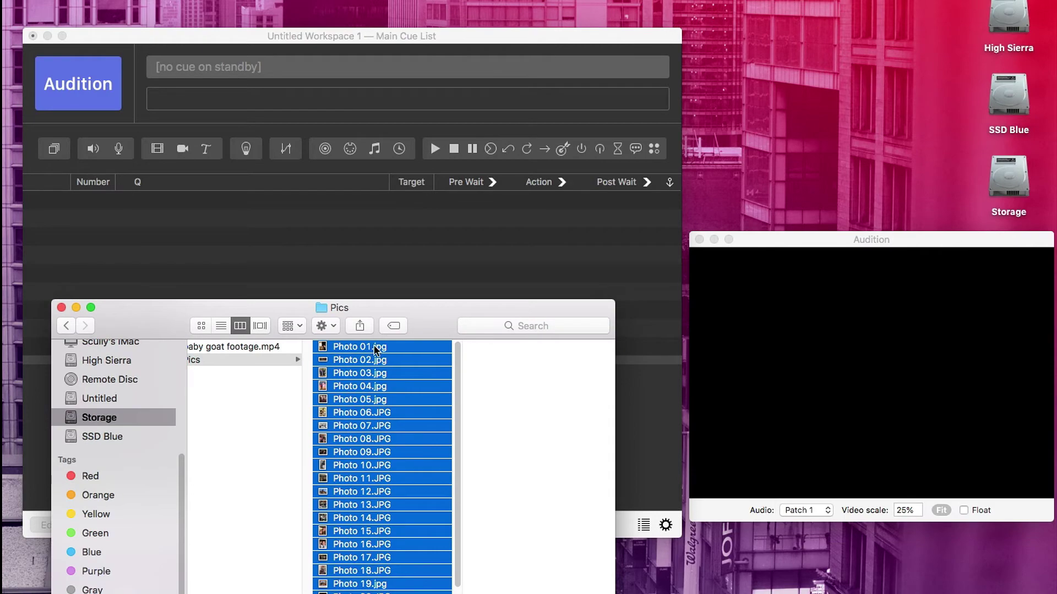
left_click_drag(376, 350, 425, 328)
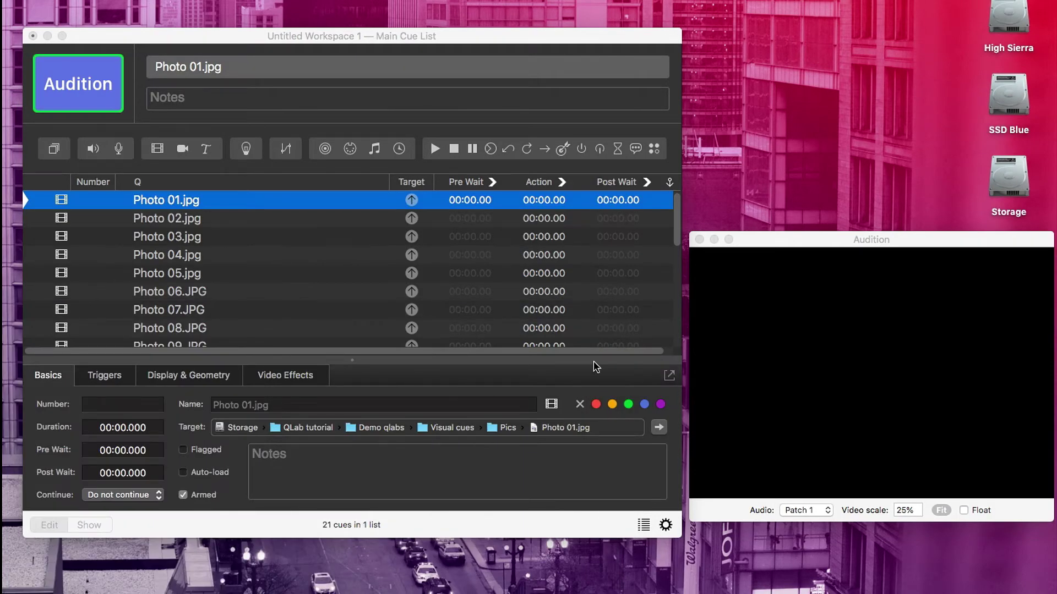
left_click(307, 206)
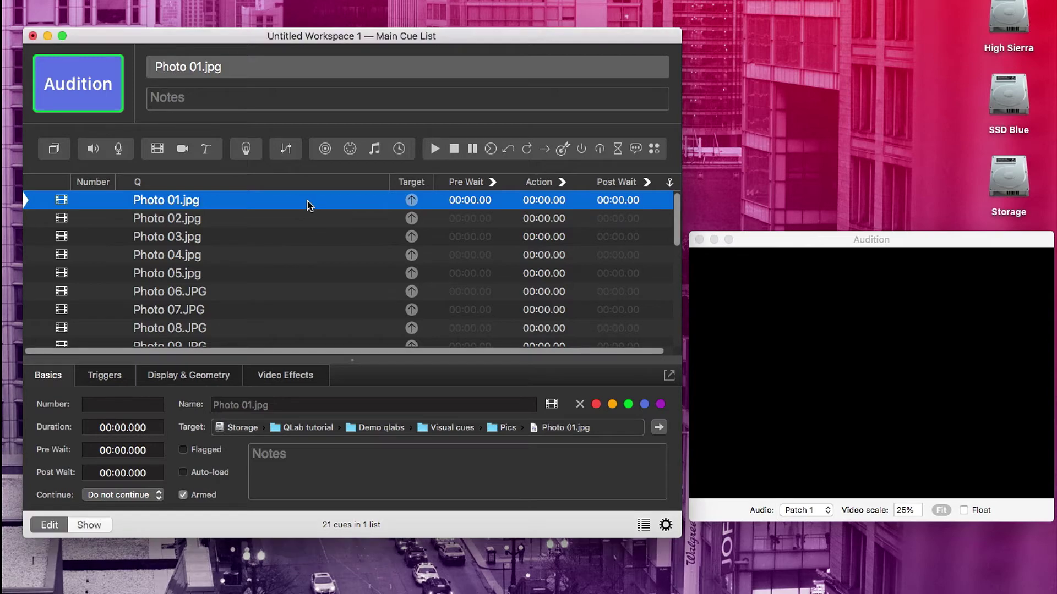
key("space")
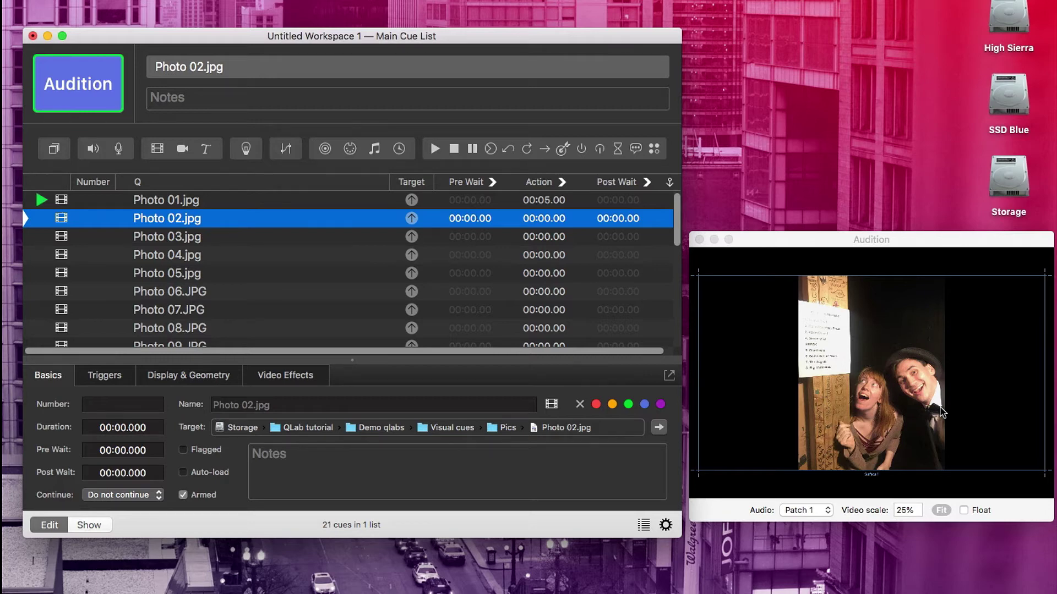
key("space")
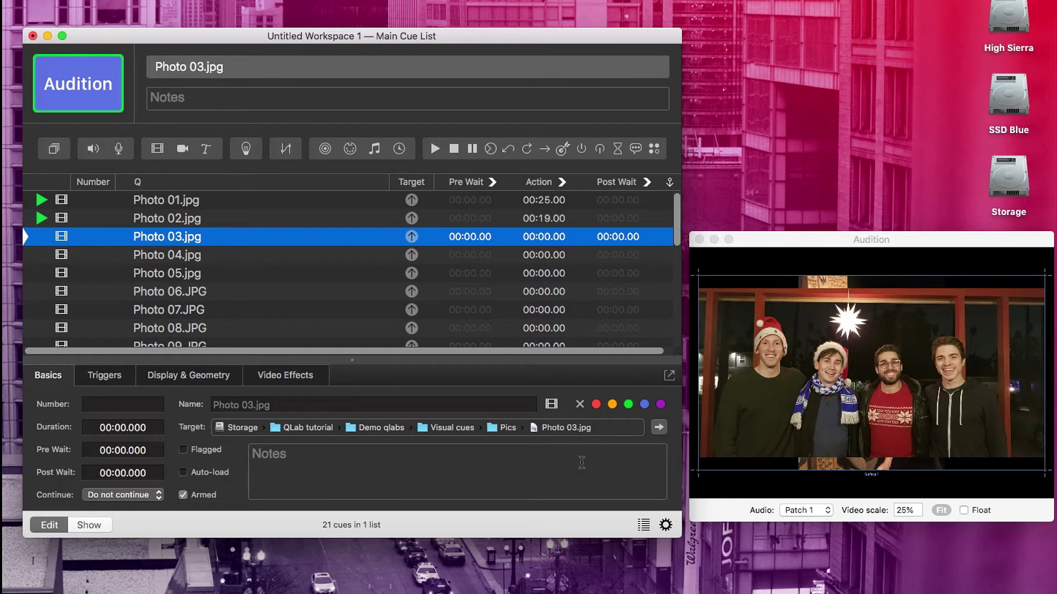
Step: Stop playback, add an auto-continuing stop cue for Photo 01.jpg, and test it
key("Escape")
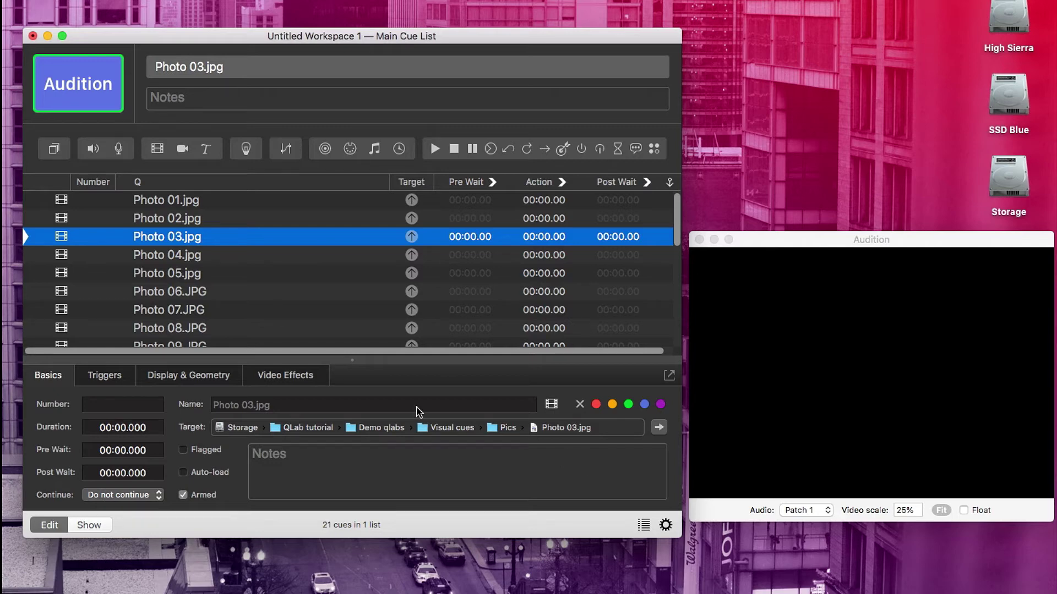
left_click(208, 201)
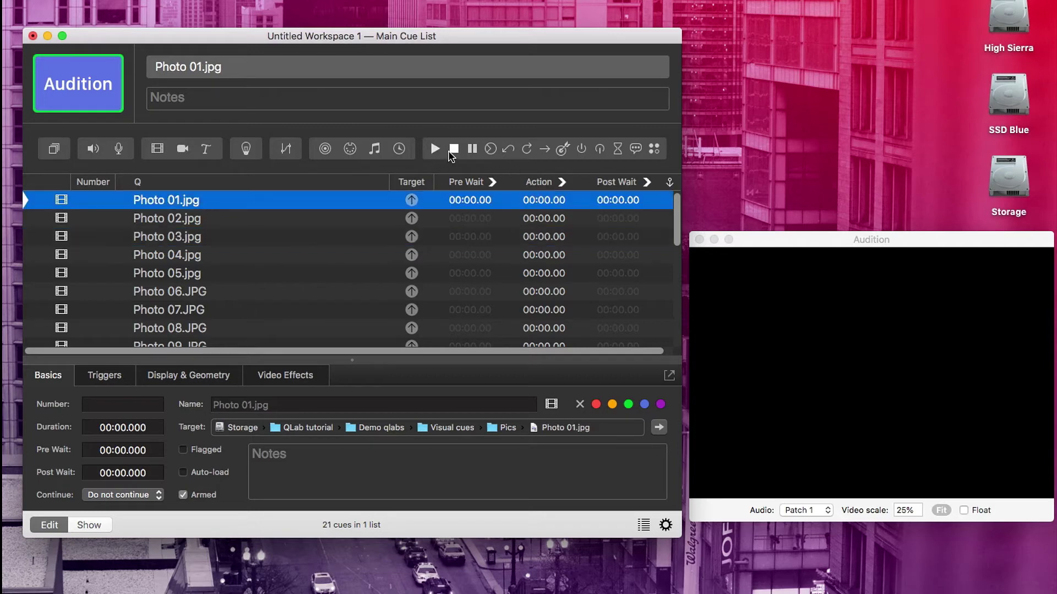
left_click(453, 150)
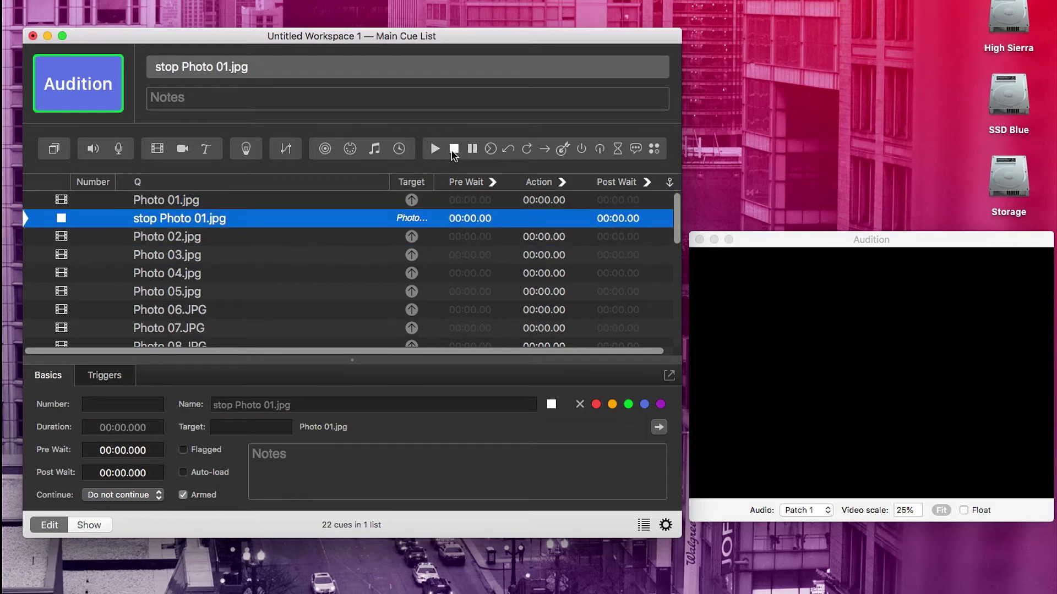
left_click(660, 220)
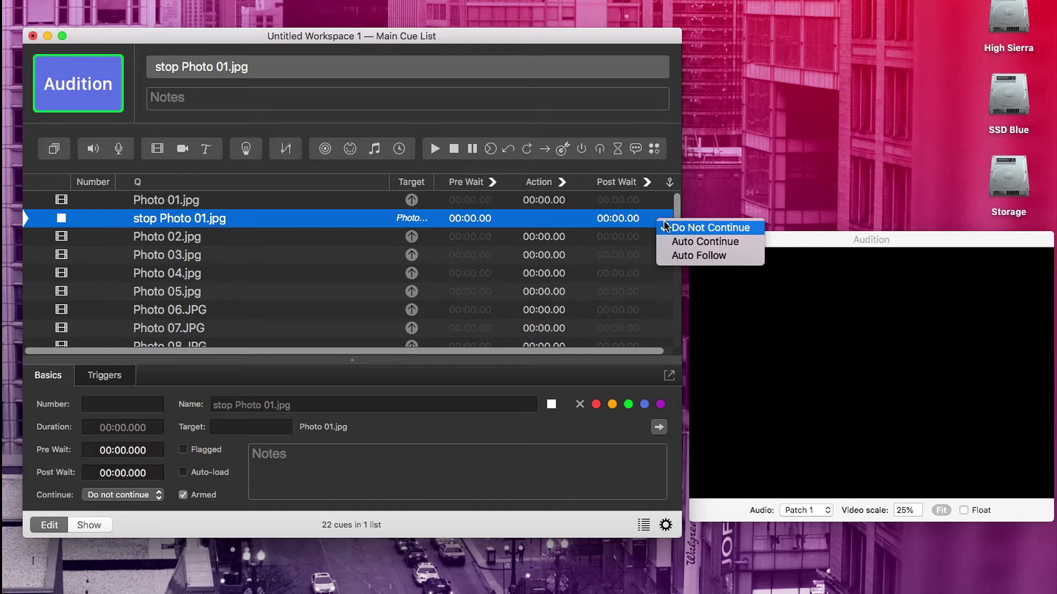
left_click(677, 246)
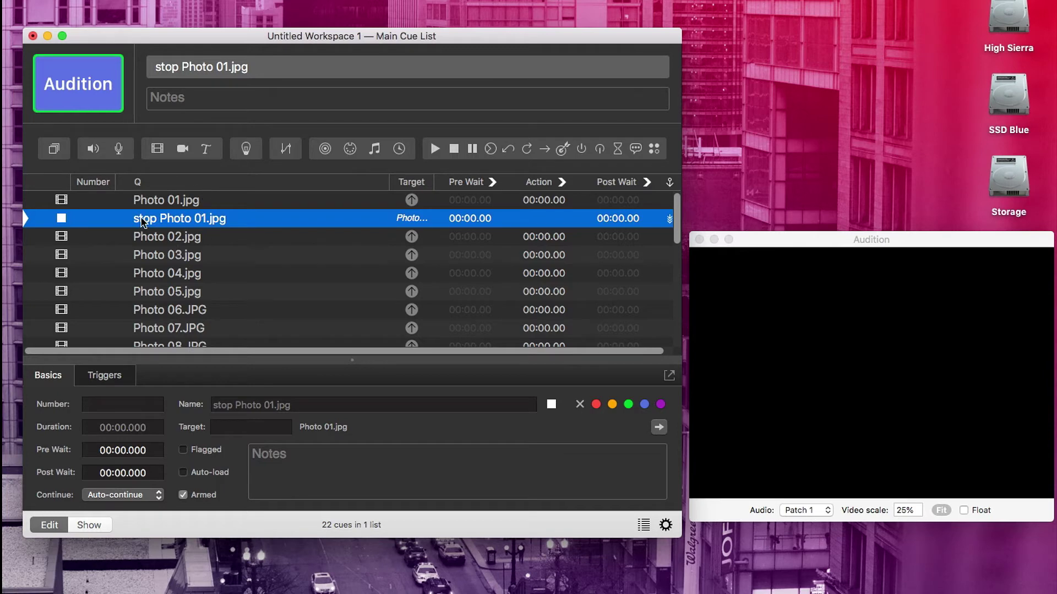
left_click(165, 202)
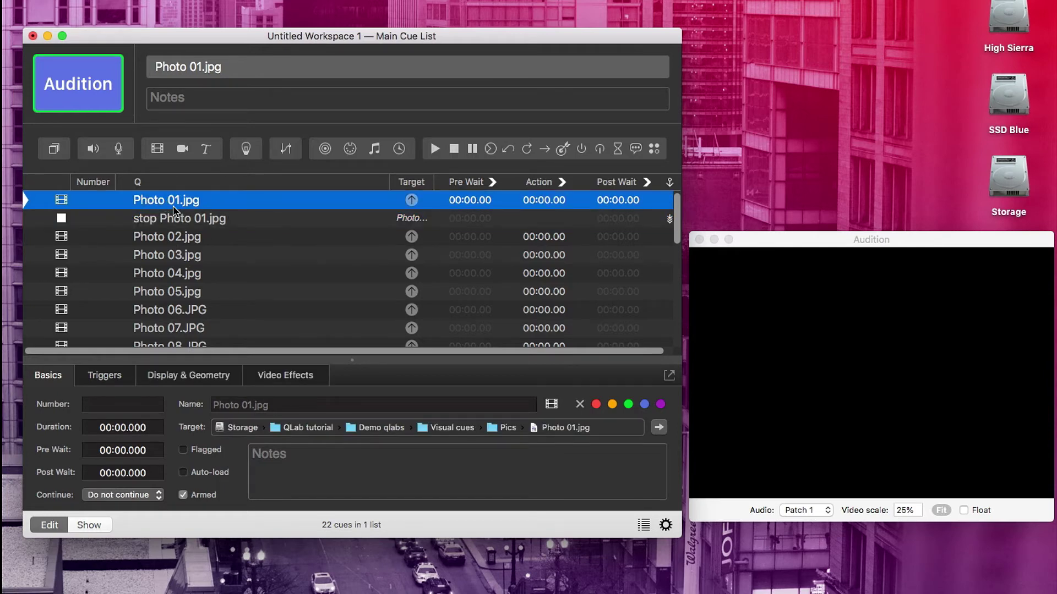
key("space")
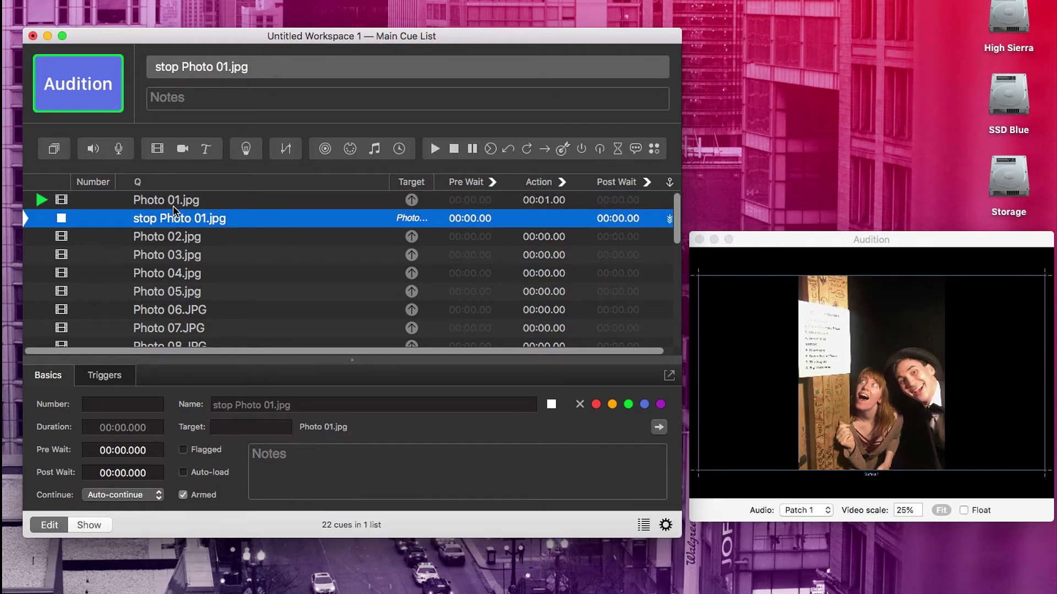
key("space")
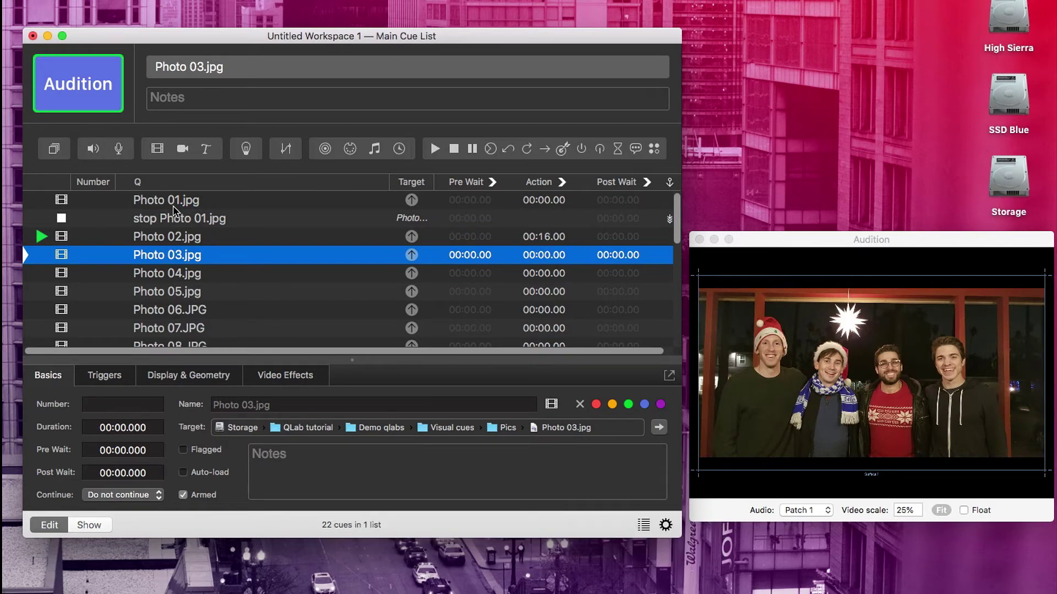
Step: Add auto-continuing stop cues targeting Photo 02.jpg and Photo 03.jpg
left_click(184, 238)
left_click(463, 153)
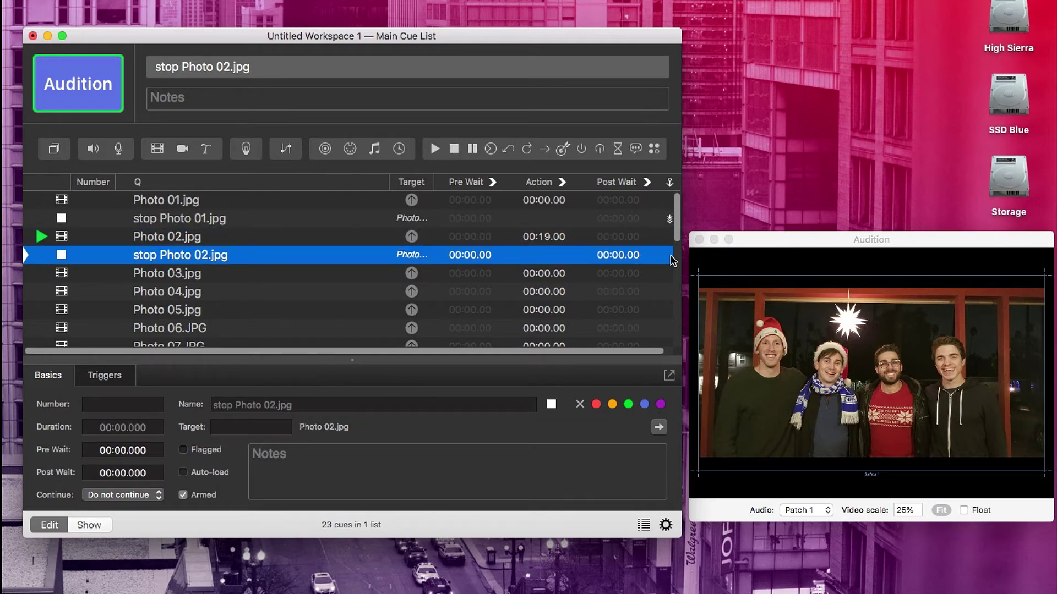
left_click(670, 255)
left_click(269, 311)
left_click(226, 274)
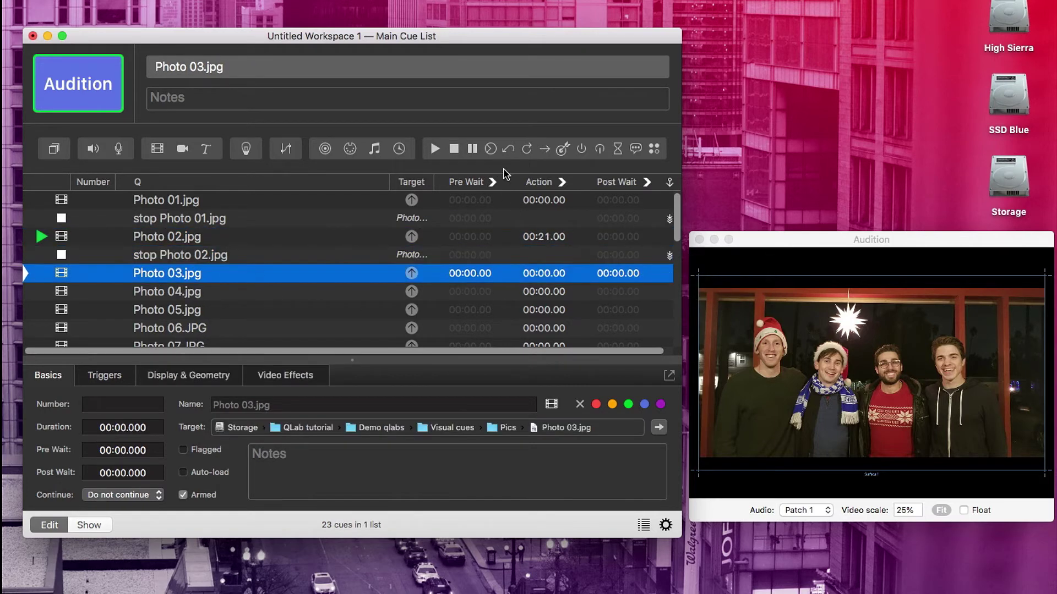
left_click(450, 153)
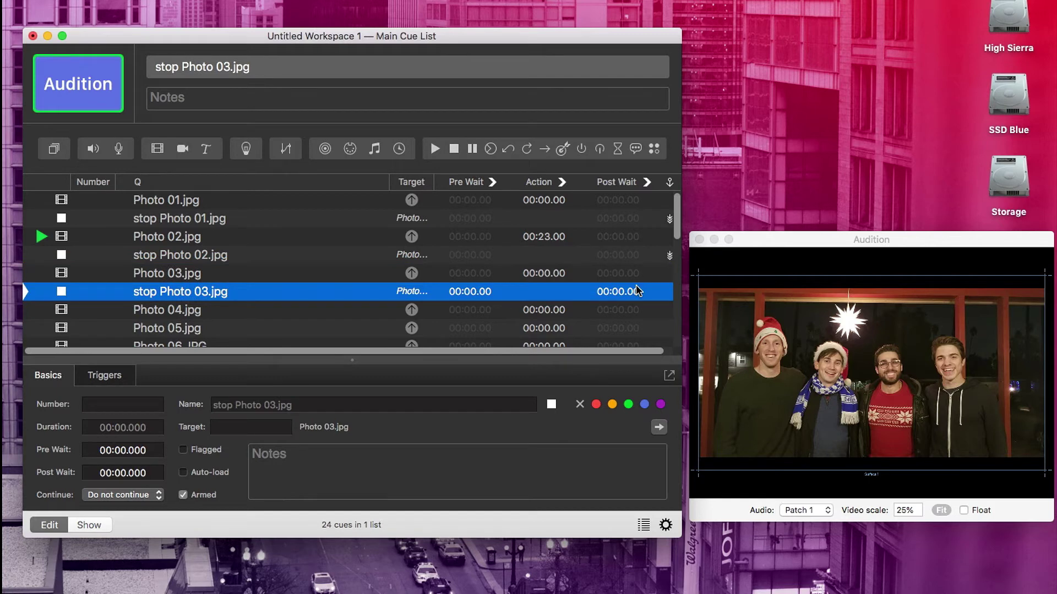
left_click(669, 292)
left_click(683, 310)
Step: Delete the stop cues for Photo 01.jpg, Photo 02.jpg and Photo 03.jpg
left_click(172, 220)
key("Escape")
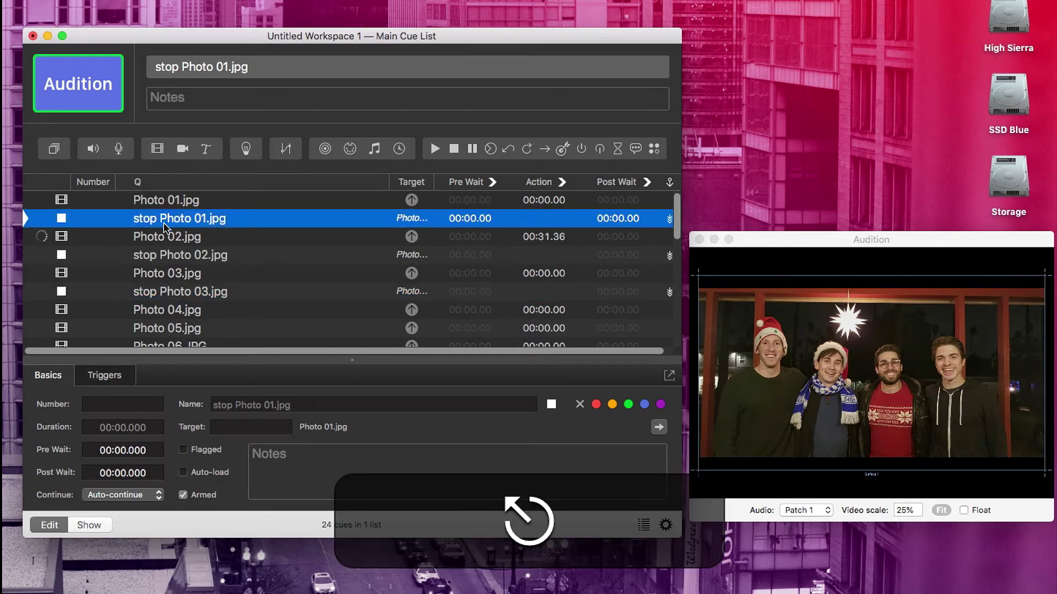
key("super+BackSpace")
left_click(191, 244)
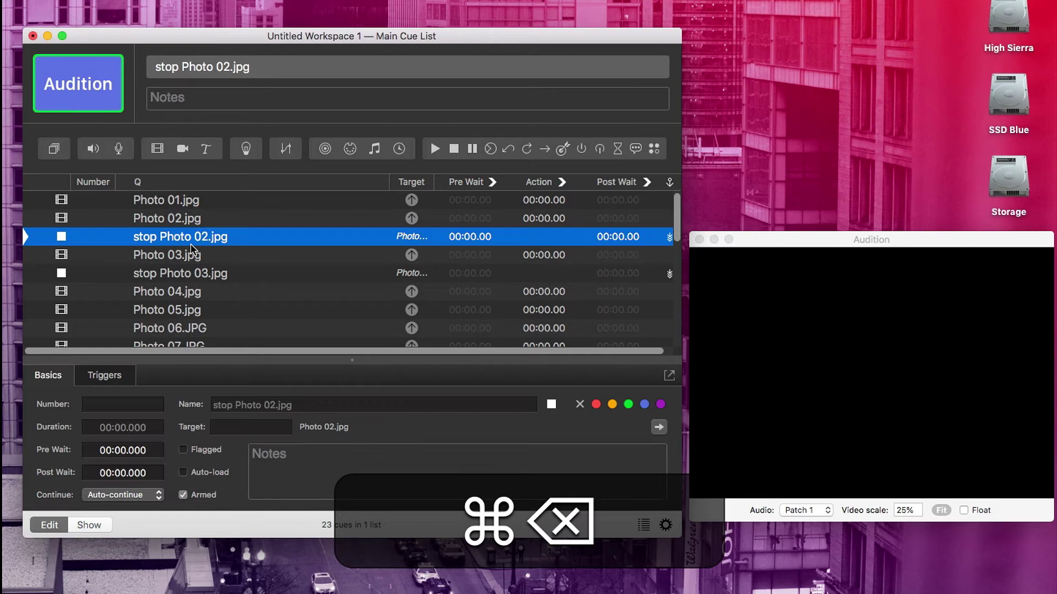
key("super+BackSpace")
left_click(191, 255)
key("super+BackSpace")
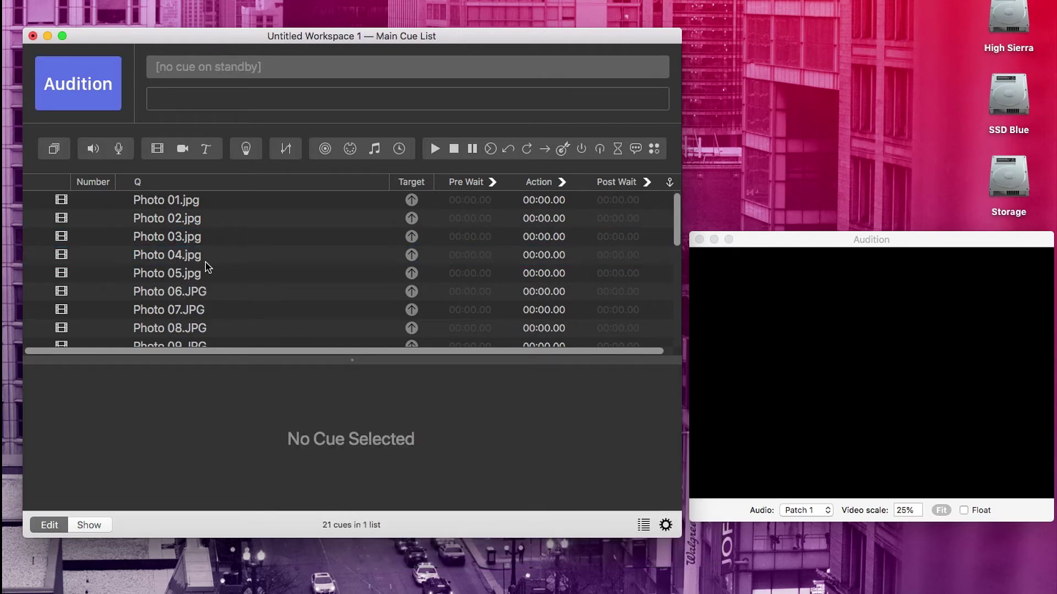
Step: Select all photo cues from Photo 01 through Photo 21
left_click(180, 205)
scroll(181, 256, "down", 8)
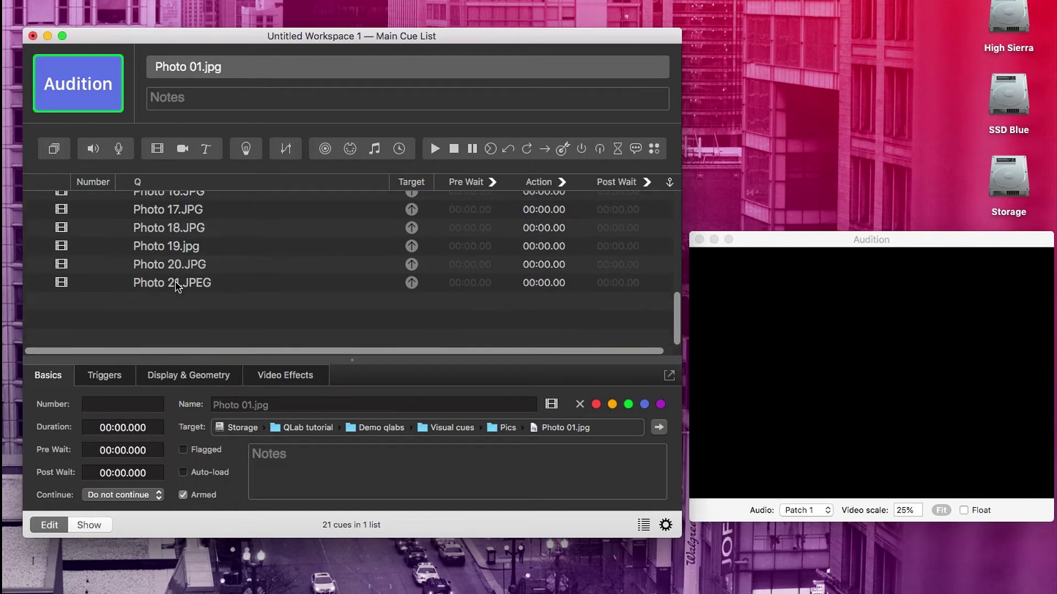
left_click(177, 288, "shift")
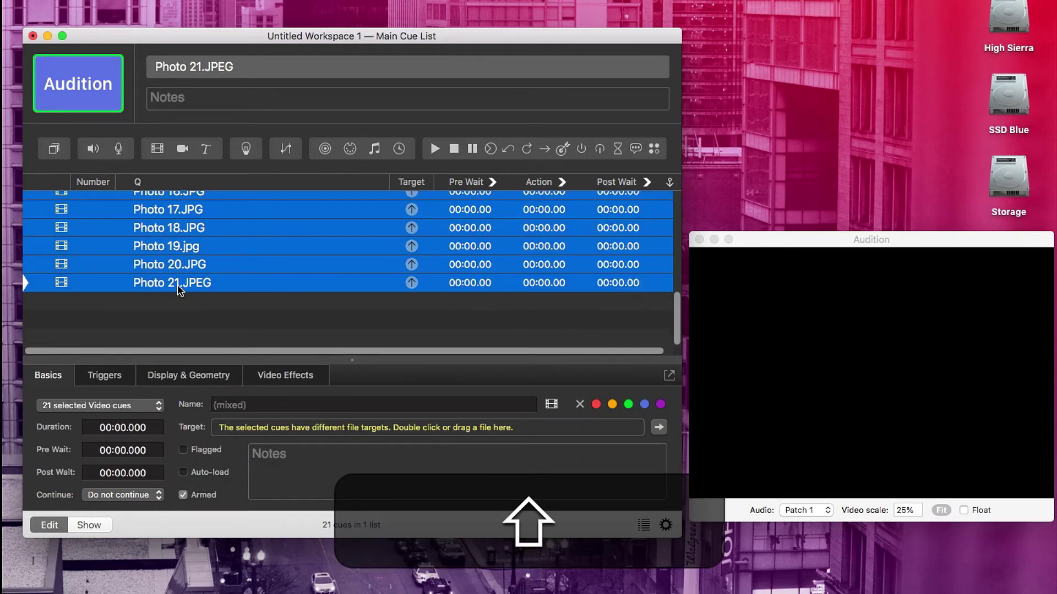
Step: In Triggers, enable Fade & stop peers for the photo cues with a 00:00.0 fade time
left_click(105, 375)
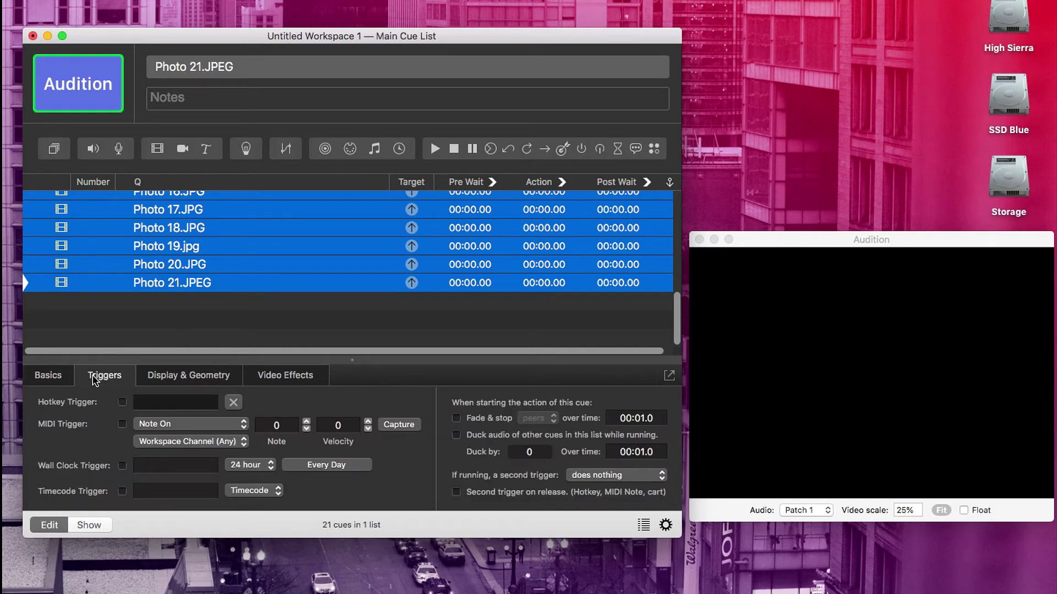
left_click(464, 422)
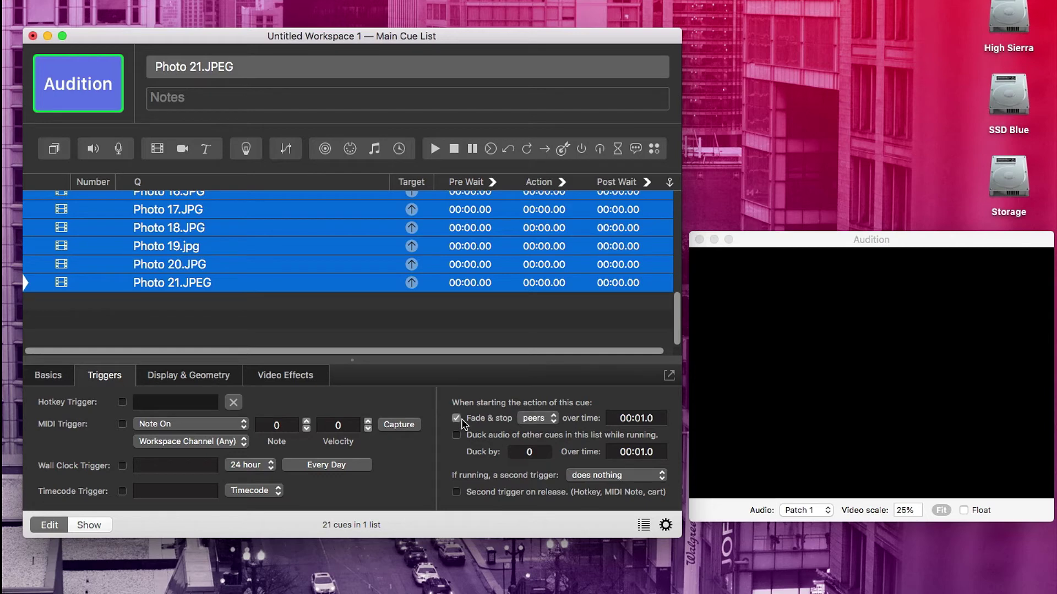
left_click(640, 418)
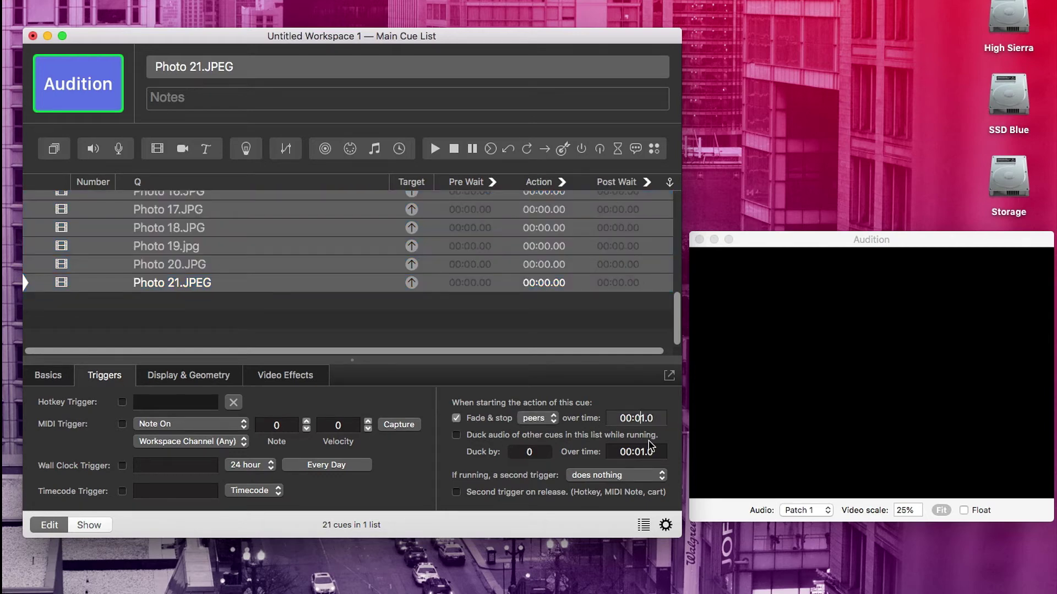
key("BackSpace")
key("Return")
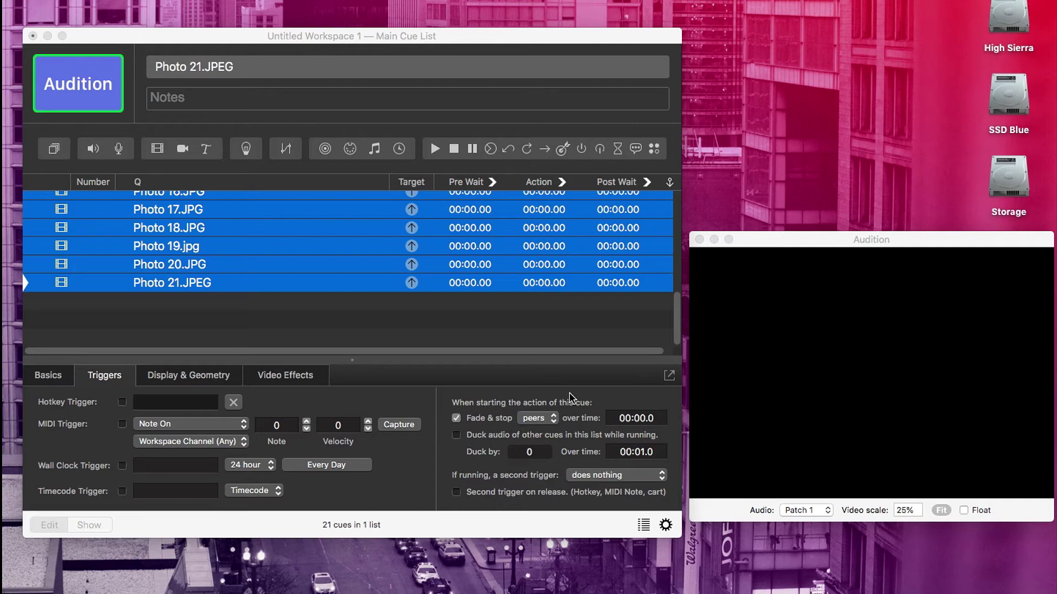
left_click(295, 333)
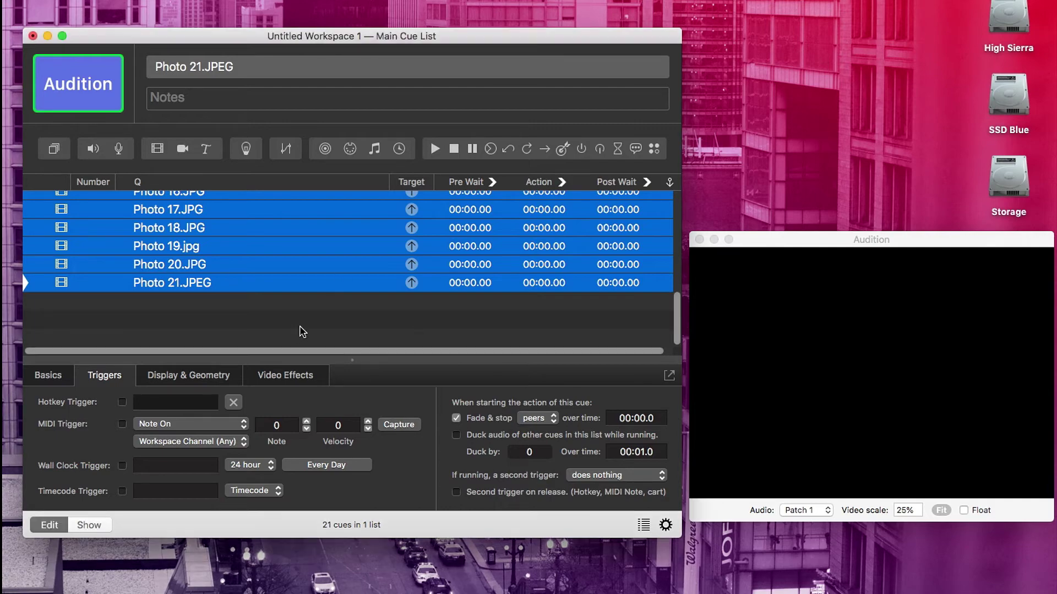
scroll(297, 299, "up", 5)
Step: Play Photo 01 and step through the following photo cues to check their fade transitions
left_click(250, 201)
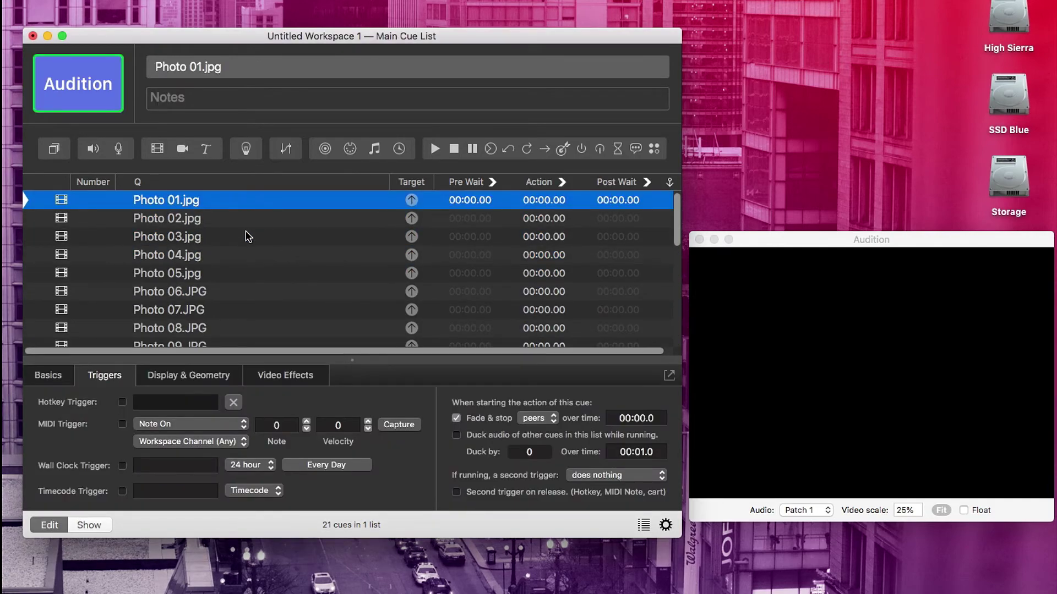
key("space")
key("space")
key("space")
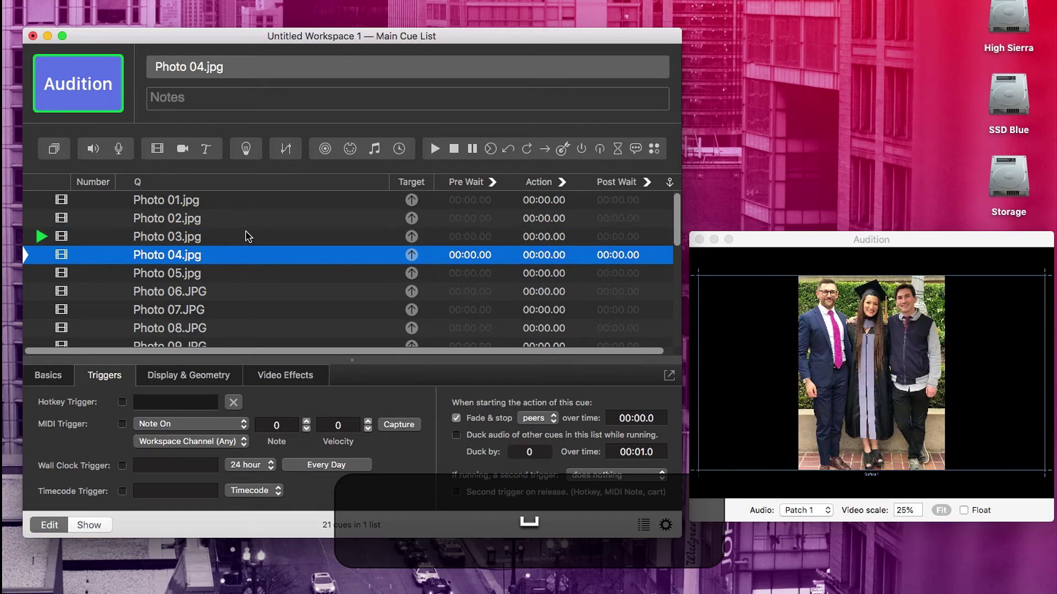
key("space")
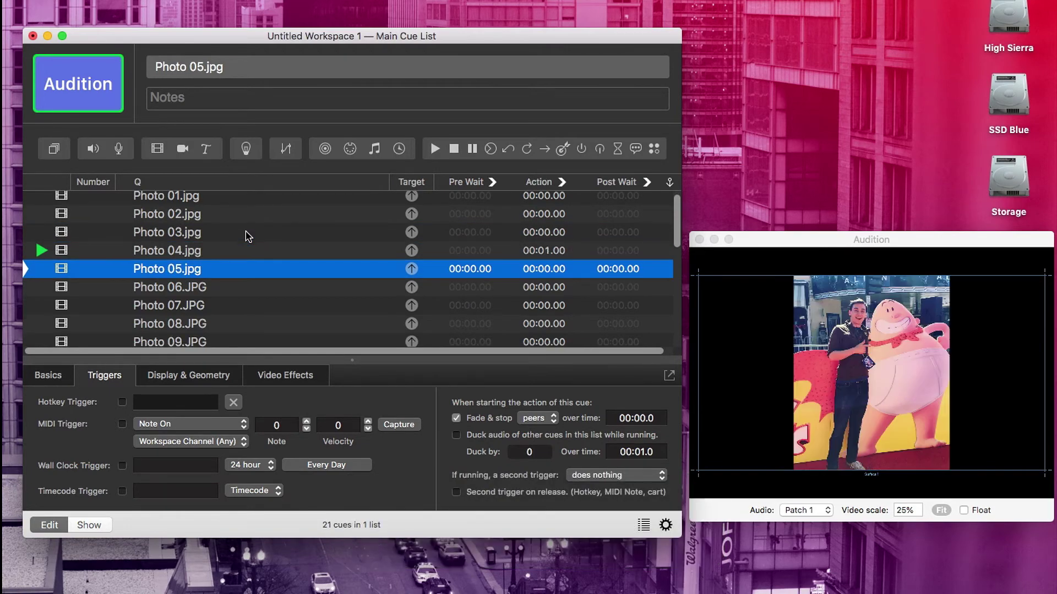
key("space")
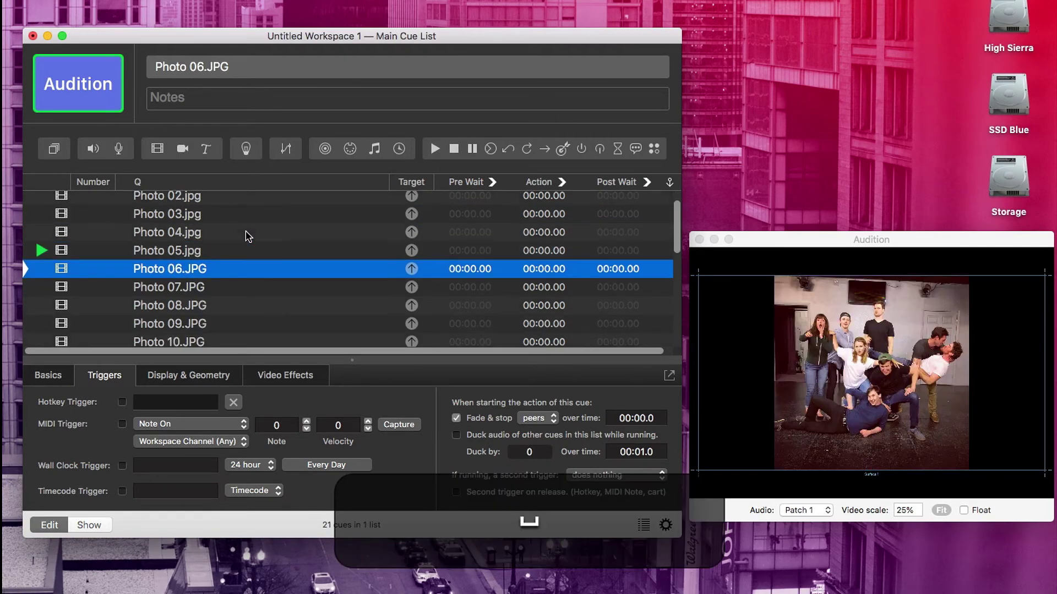
key("space")
key("space")
key("space")
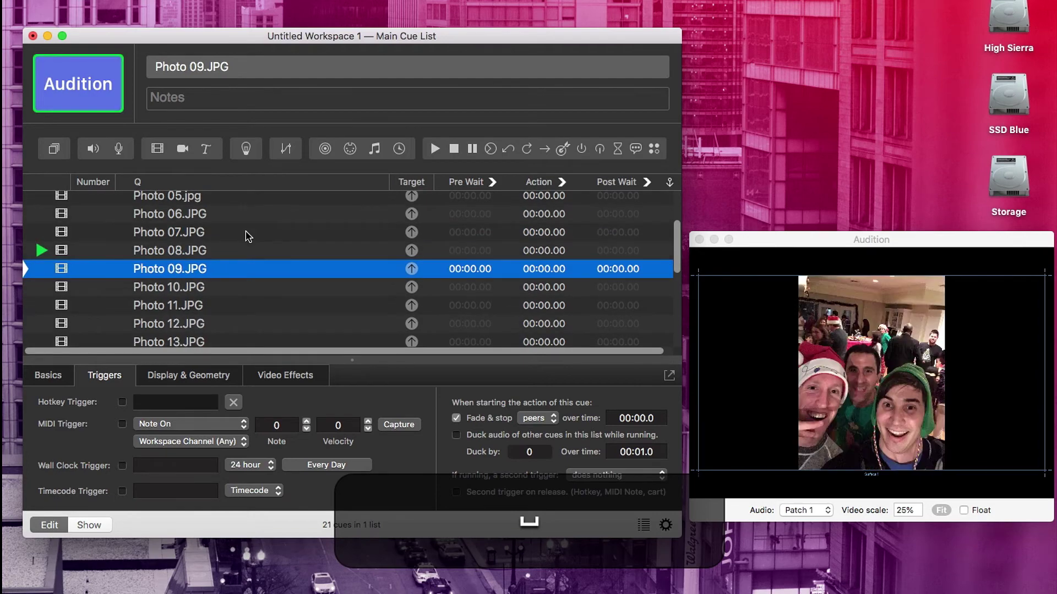
key("space")
key("space")
key("space")
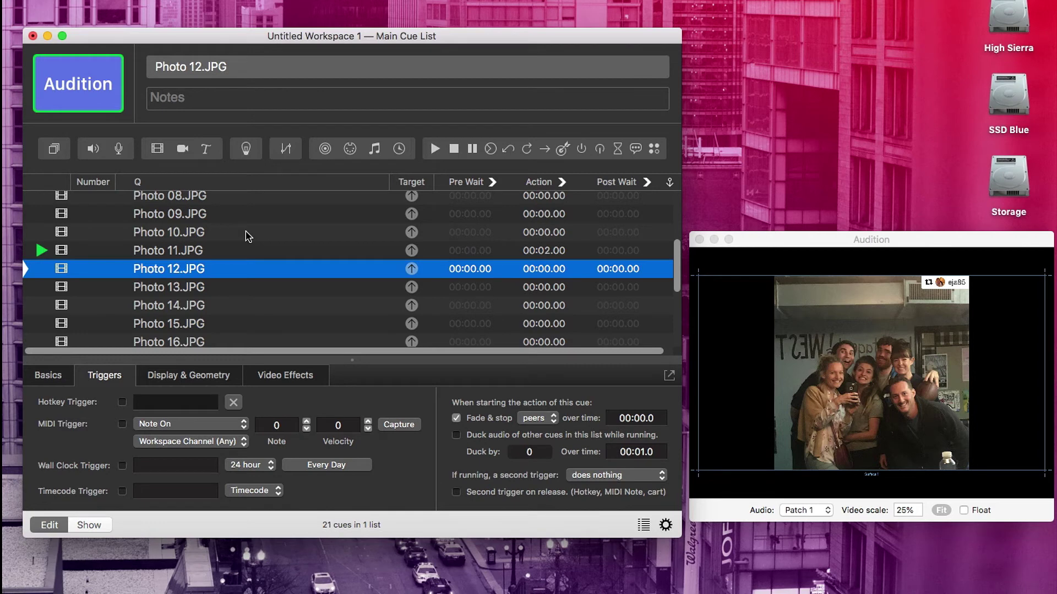
Step: Stop all playback and set Photo 01.jpg as the next cue to run
key("Escape")
scroll(248, 253, "up", 5)
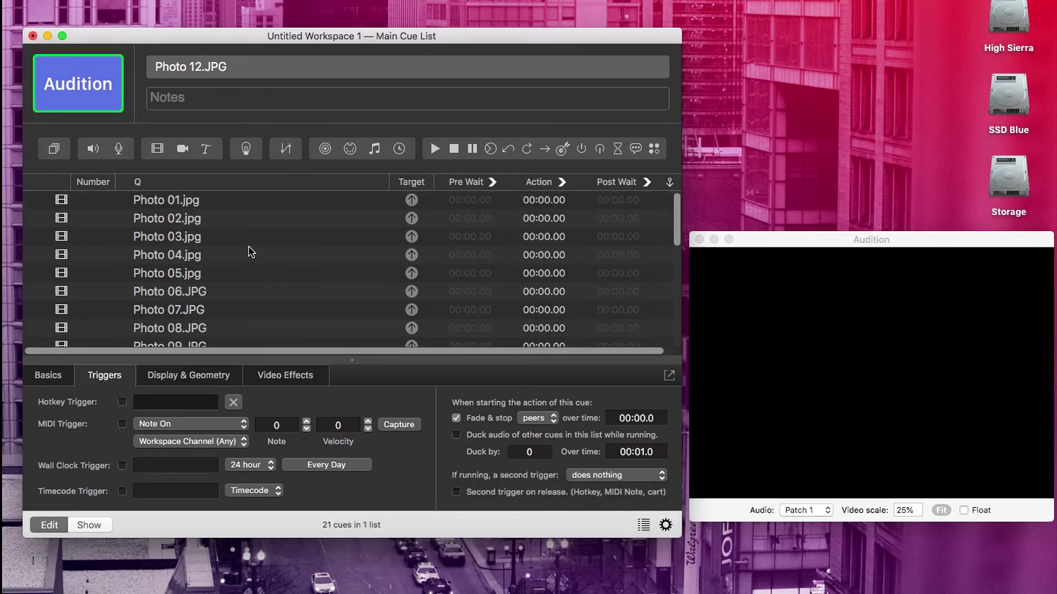
left_click(224, 202)
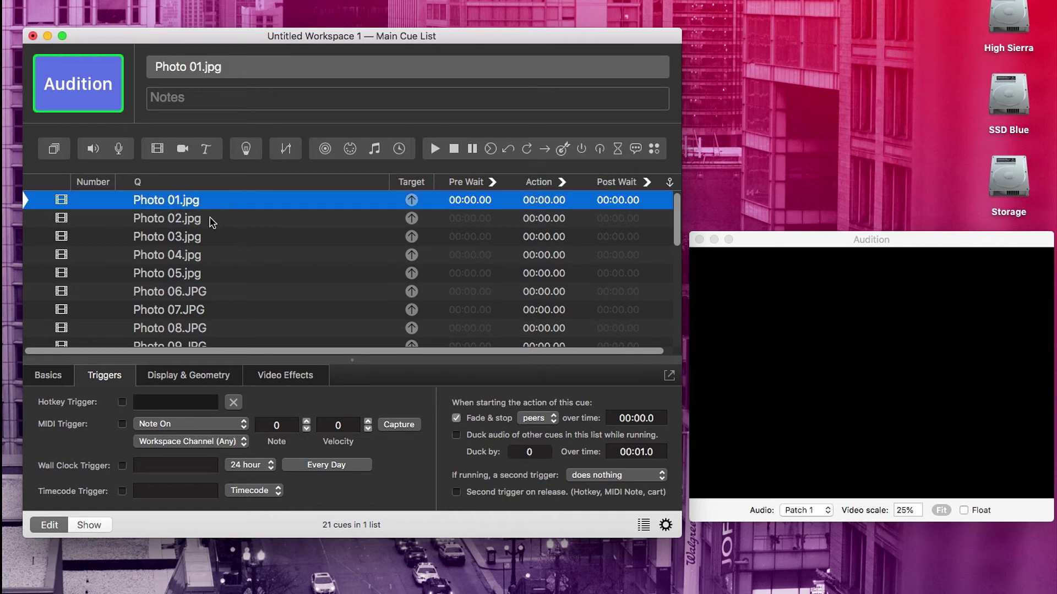
Step: Drop Train Sounds.mp3 at the top of the list, test it with Photo 01, then stop everything
left_click_drag(130, 319, 248, 199)
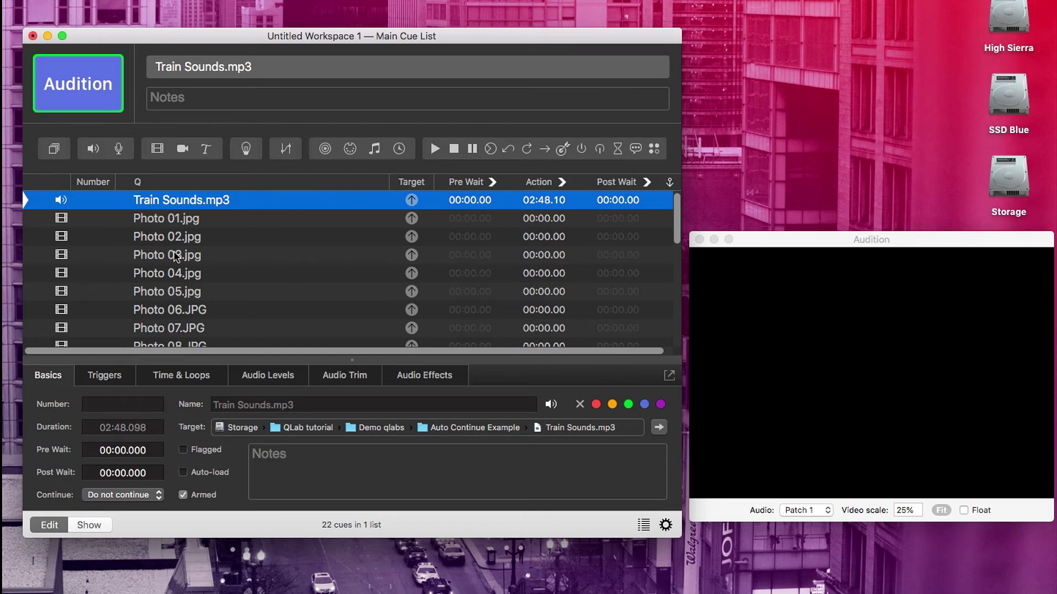
key("space")
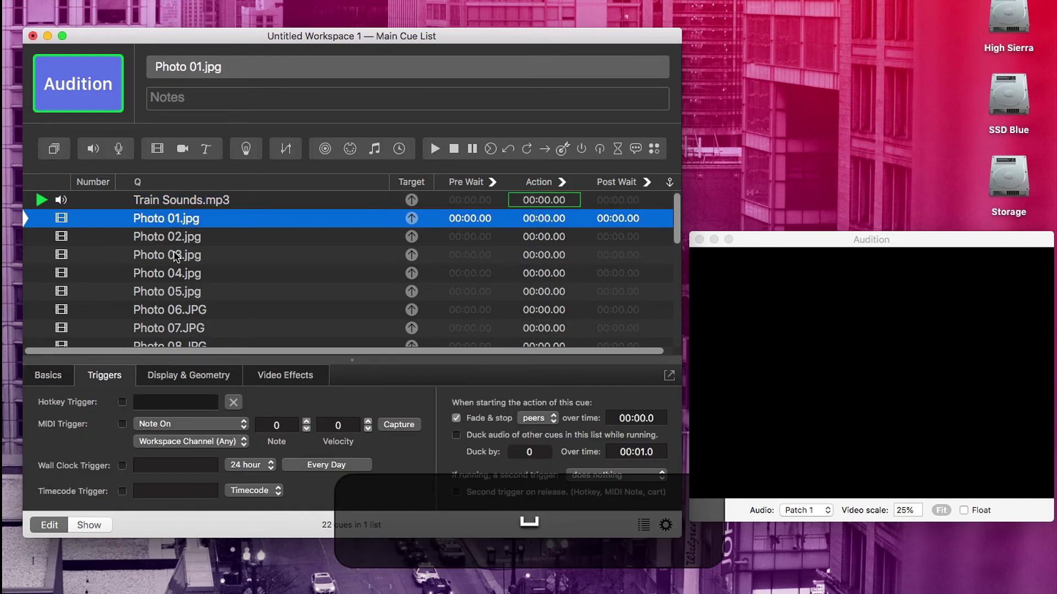
key("space")
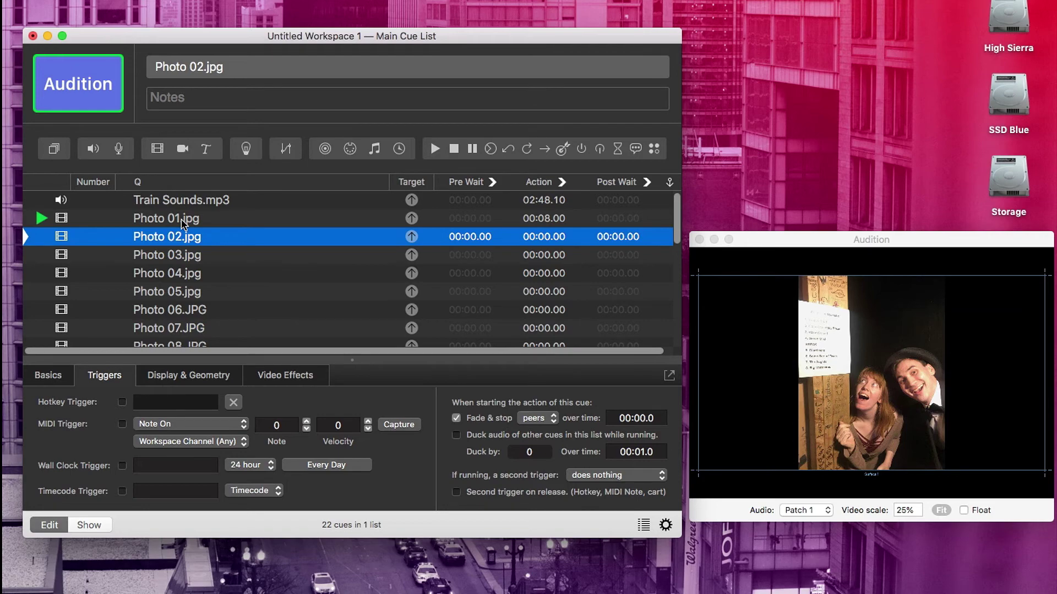
key("Escape")
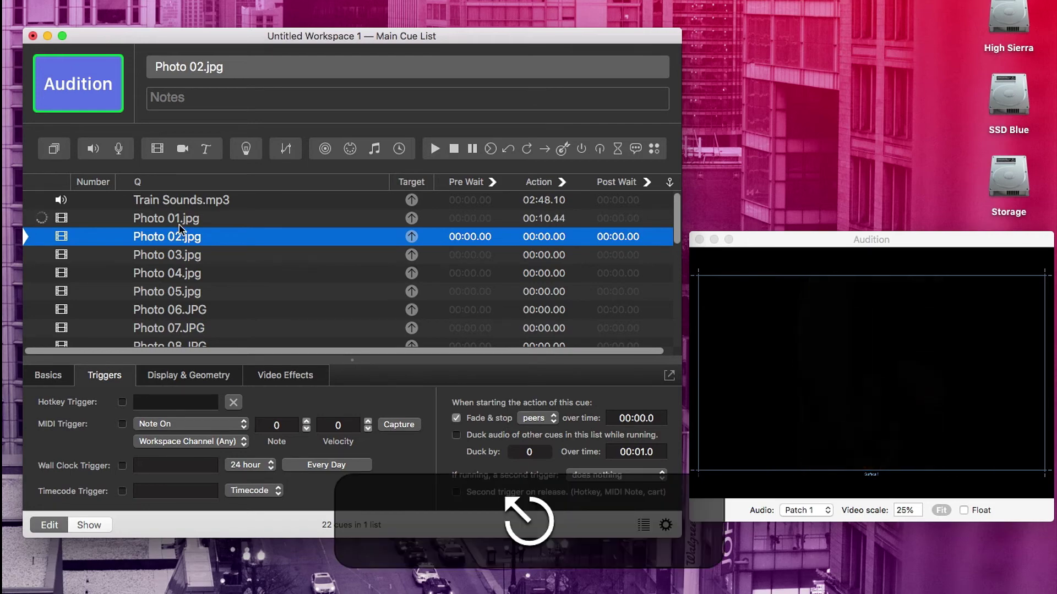
left_click(178, 222)
Step: Select Photo 01 through Photo 21 and wrap them into a group cue
scroll(178, 258, "down", 5)
left_click(180, 284, "shift")
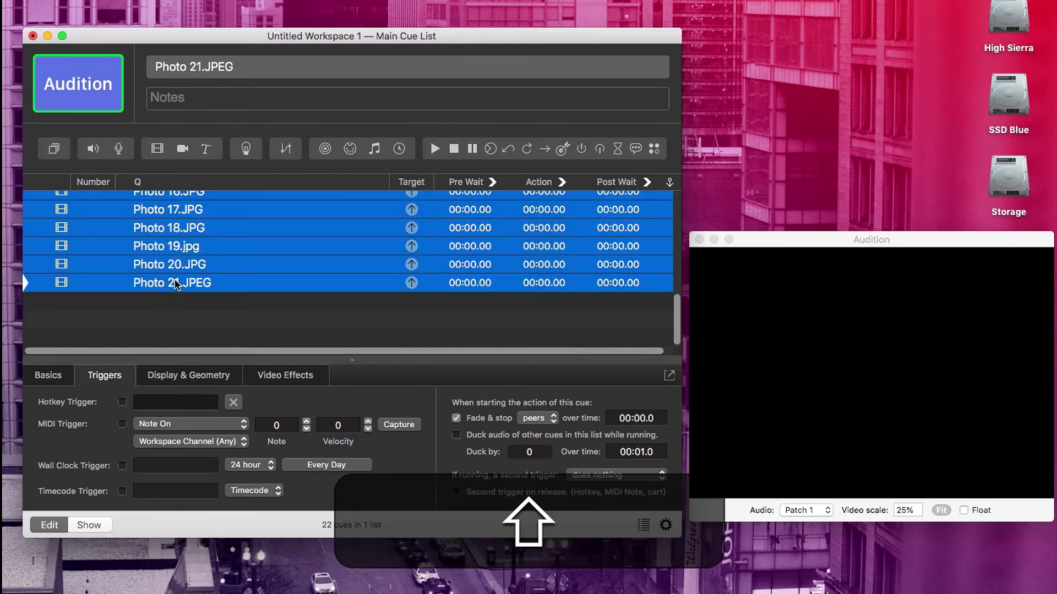
scroll(182, 281, "up", 5)
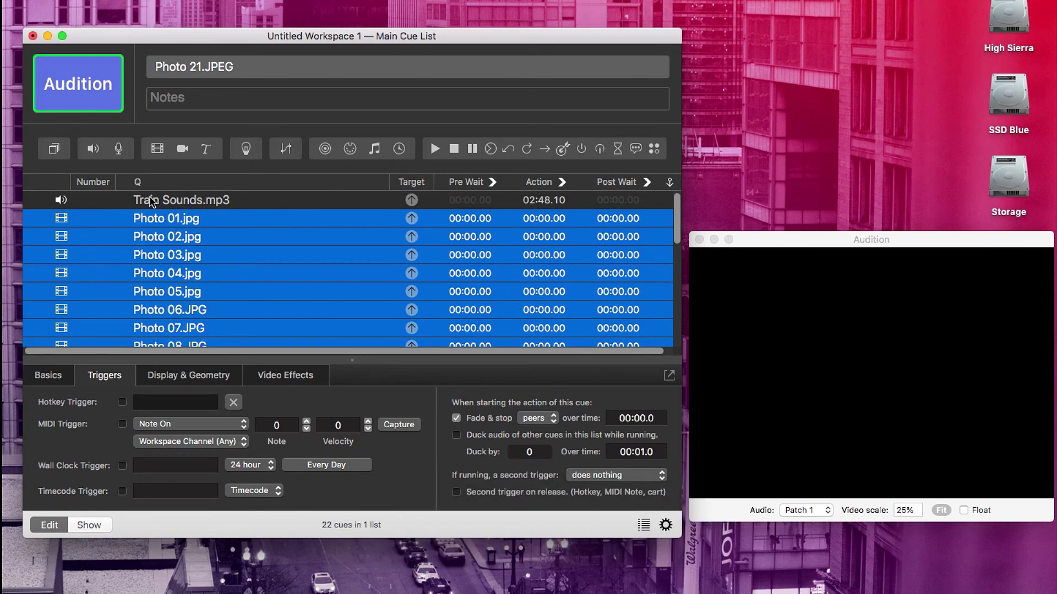
left_click(54, 149)
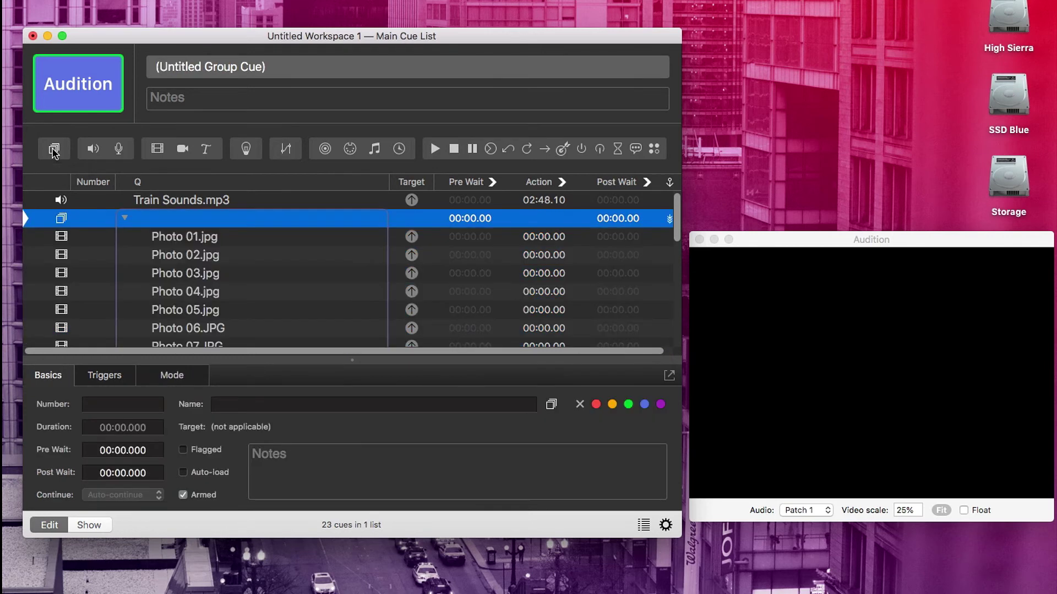
Step: Rename the new group cue to 'Slideshow'
double_click(140, 218)
type("Slid")
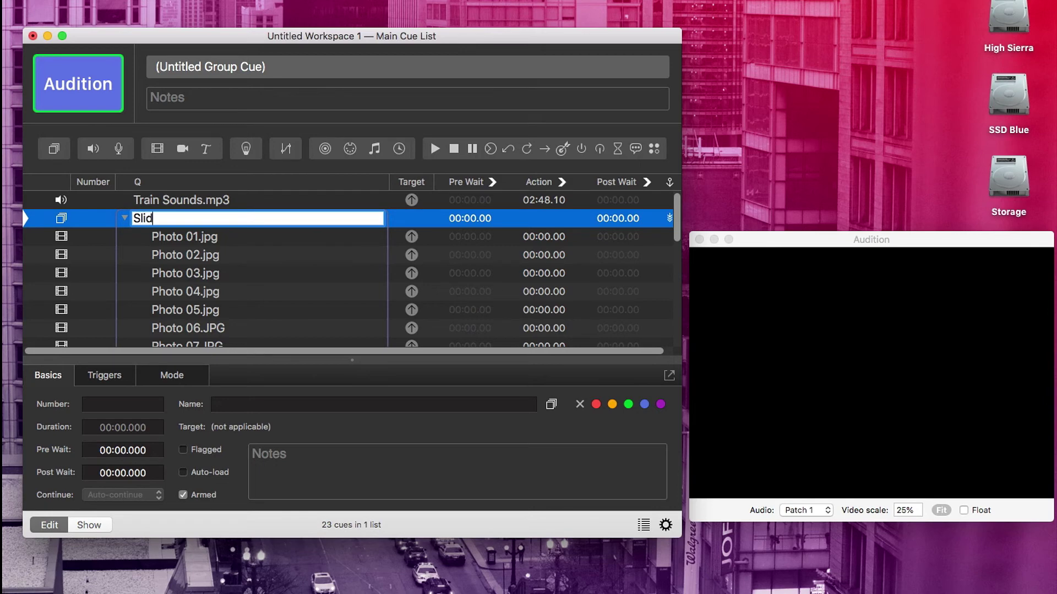
type("eshow")
key("Return")
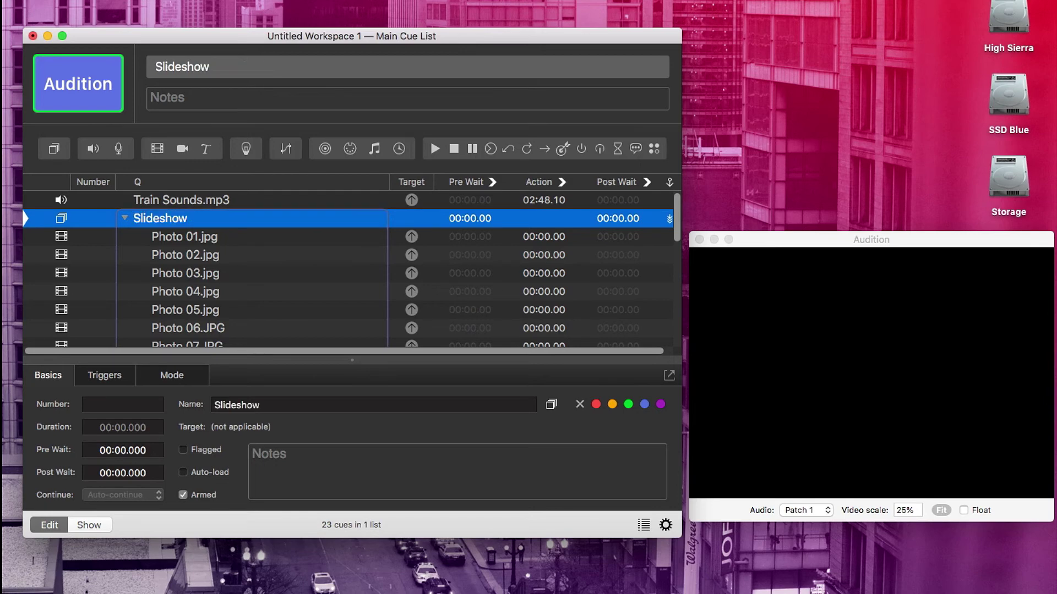
Step: Run Train Sounds.mp3, advance through the first Slideshow photos, then stop all cues
left_click(179, 202)
key("space")
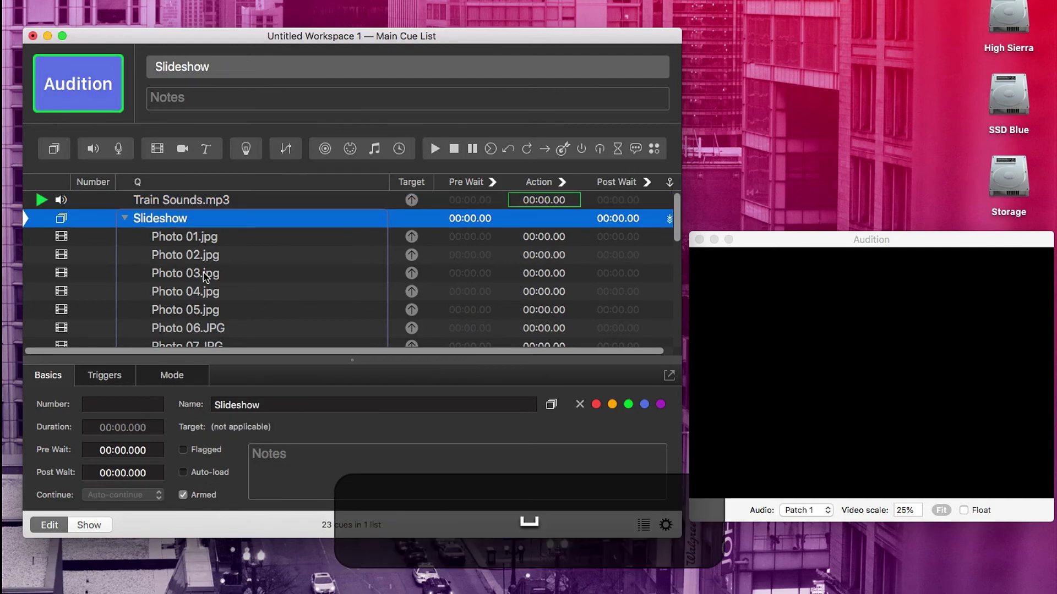
key("space")
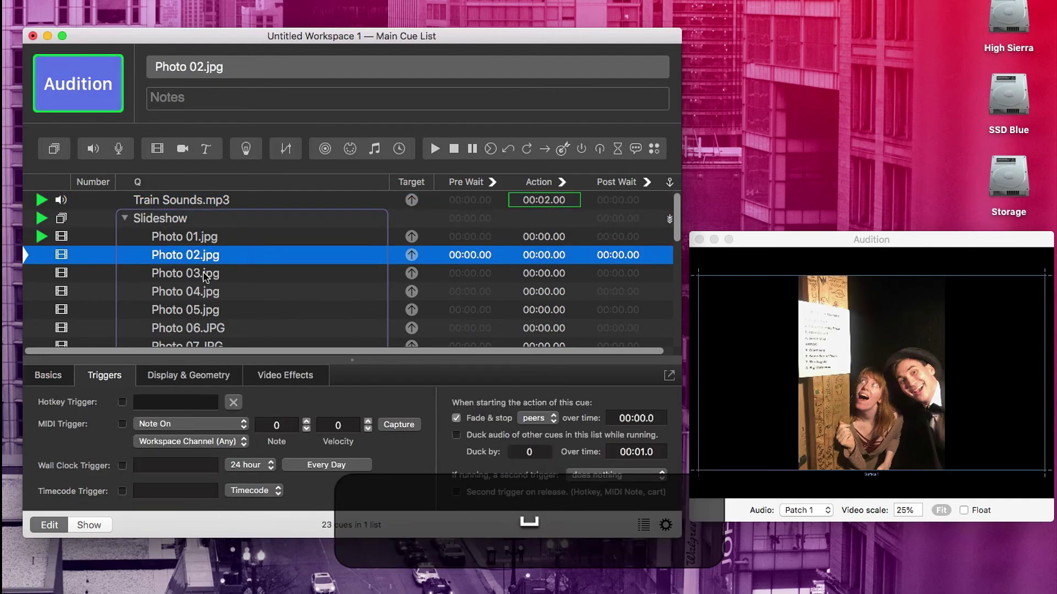
key("space")
key("space")
key("space")
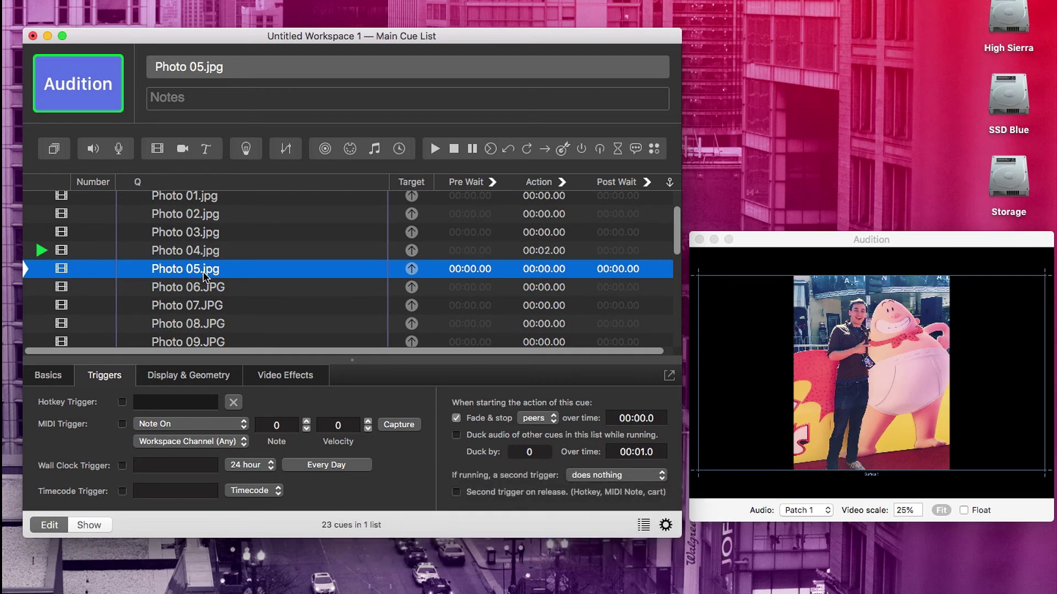
key("Escape")
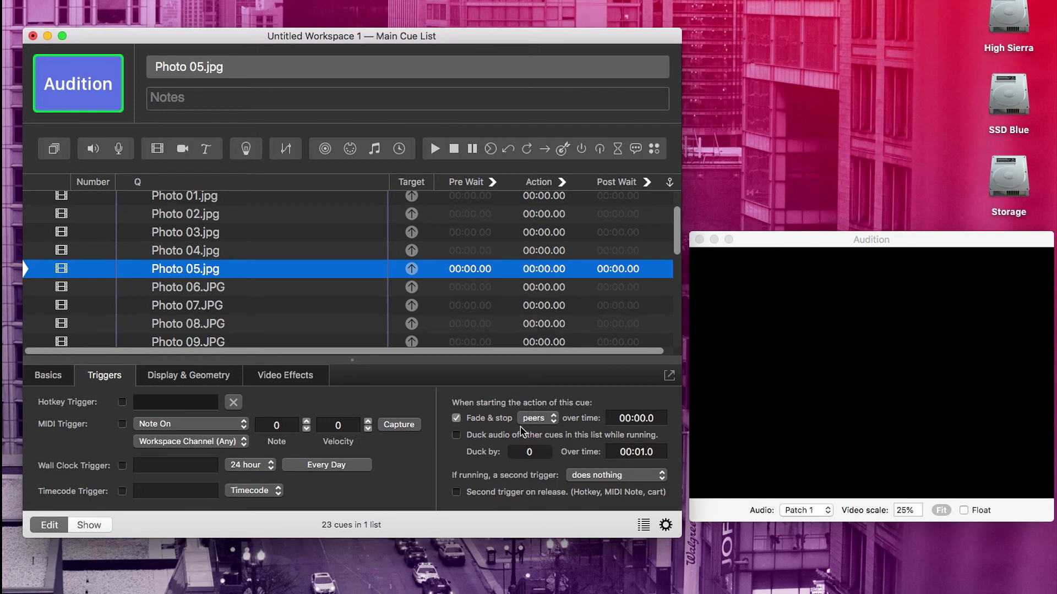
scroll(234, 325, "up", 3)
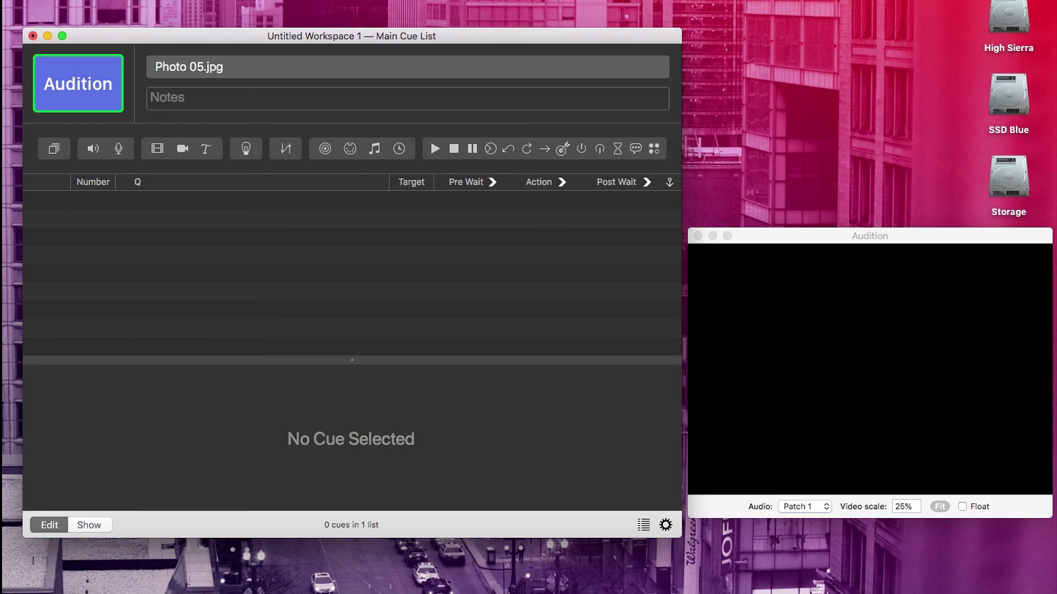
Step: Return to the Chrome black-image search results and preview the first black image
key("super+Tab")
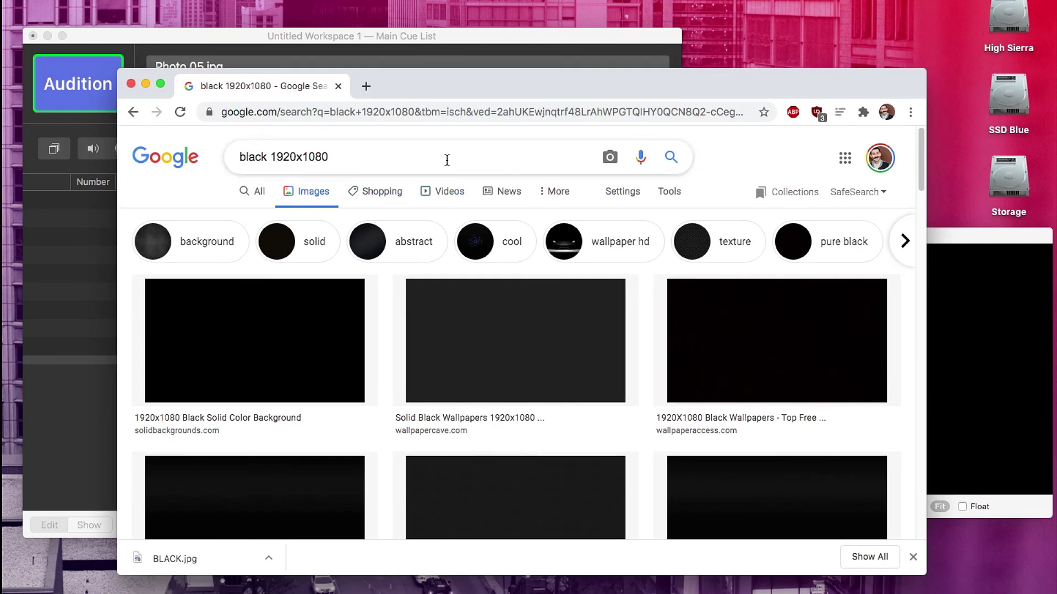
left_click_drag(239, 159, 338, 151)
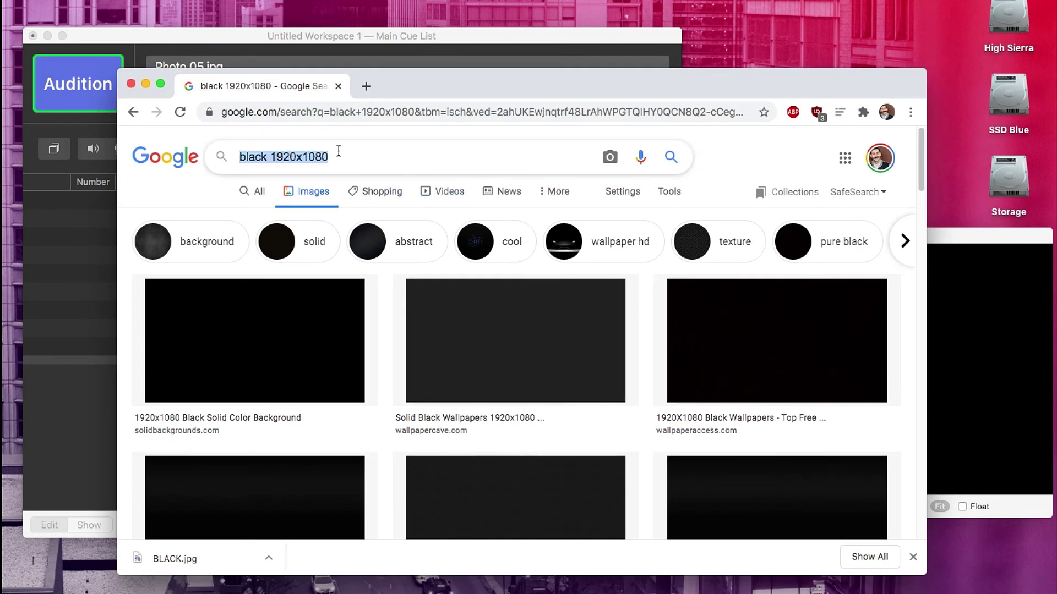
left_click(297, 328)
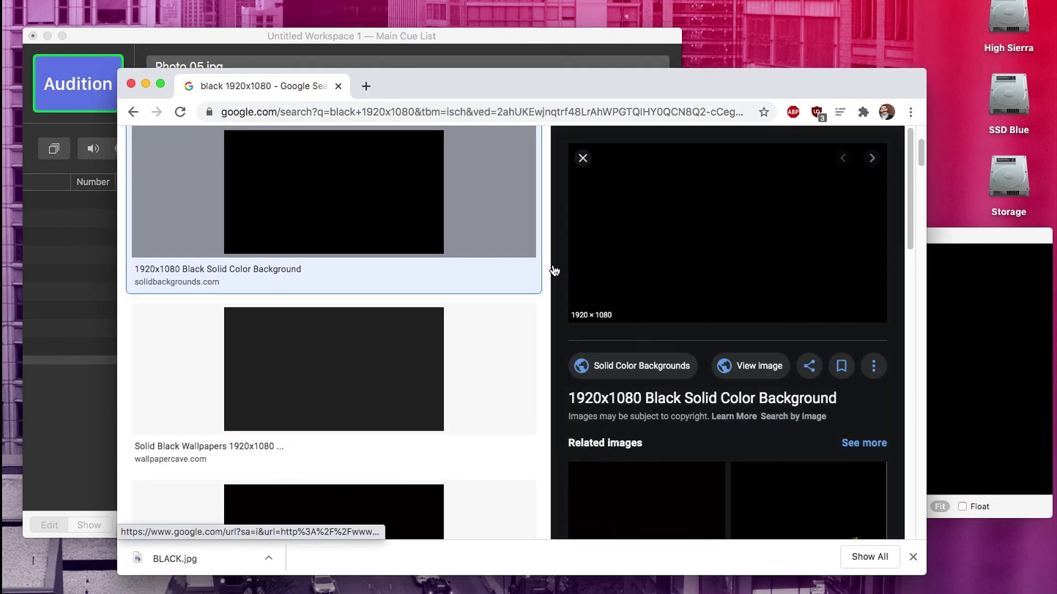
Step: Save the black image to the Desktop as BLACK.jpg, replacing the existing file
right_click(615, 216)
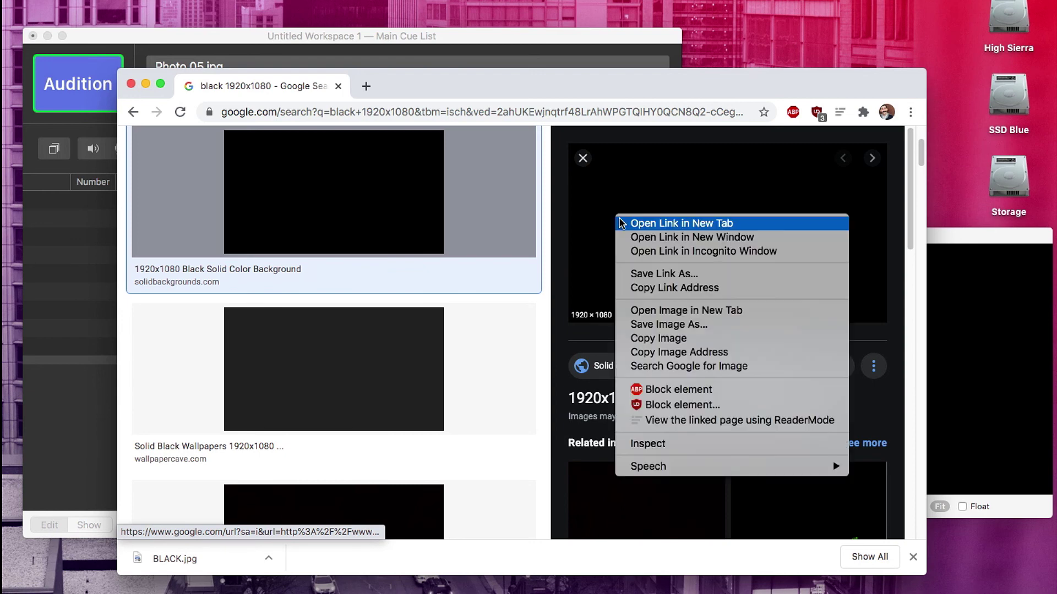
left_click(700, 326)
type("BLACK")
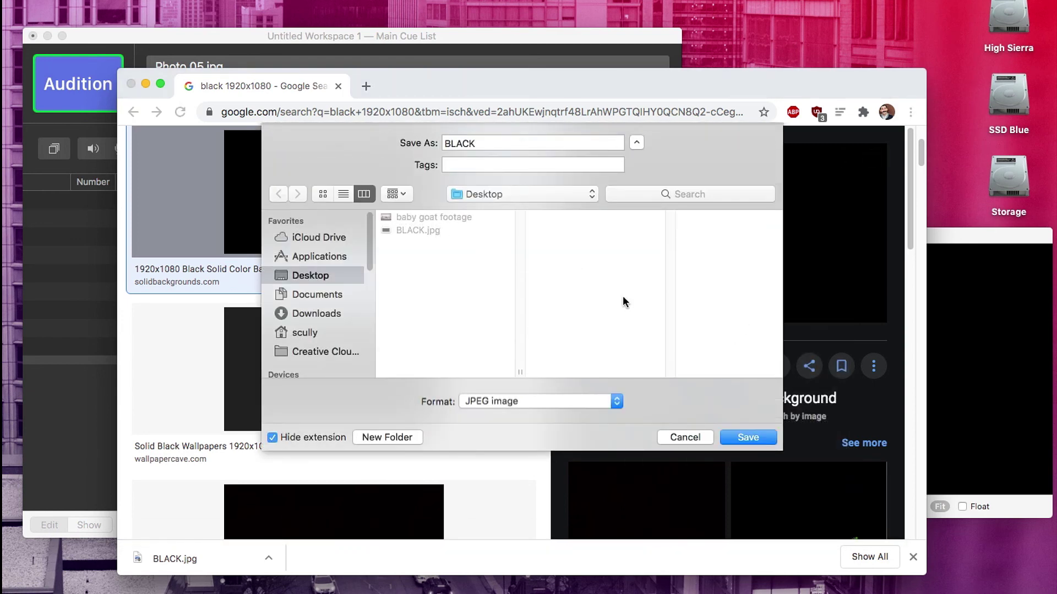
left_click(762, 438)
left_click(611, 208)
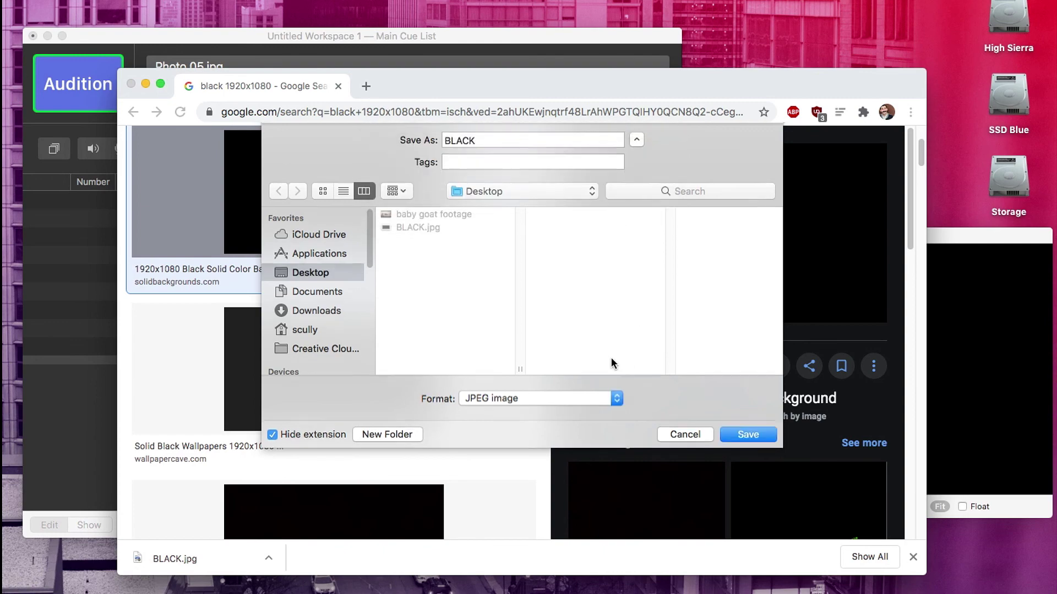
Step: Hide Chrome and drag BLACK.jpg from the Desktop into QLab's empty cue list
key("super+h")
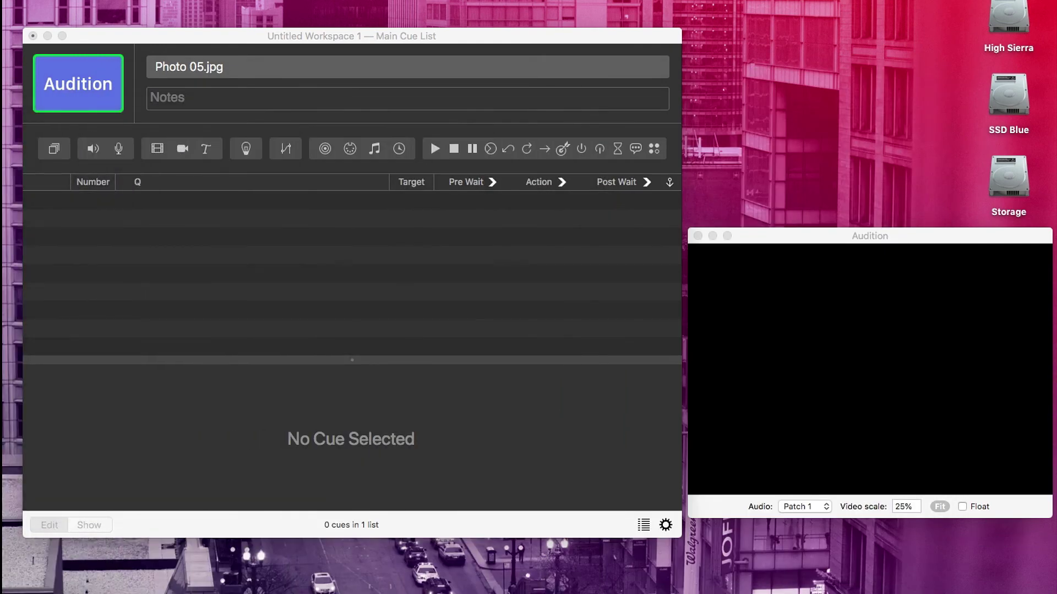
left_click_drag(845, 239, 885, 30)
left_click(1018, 348)
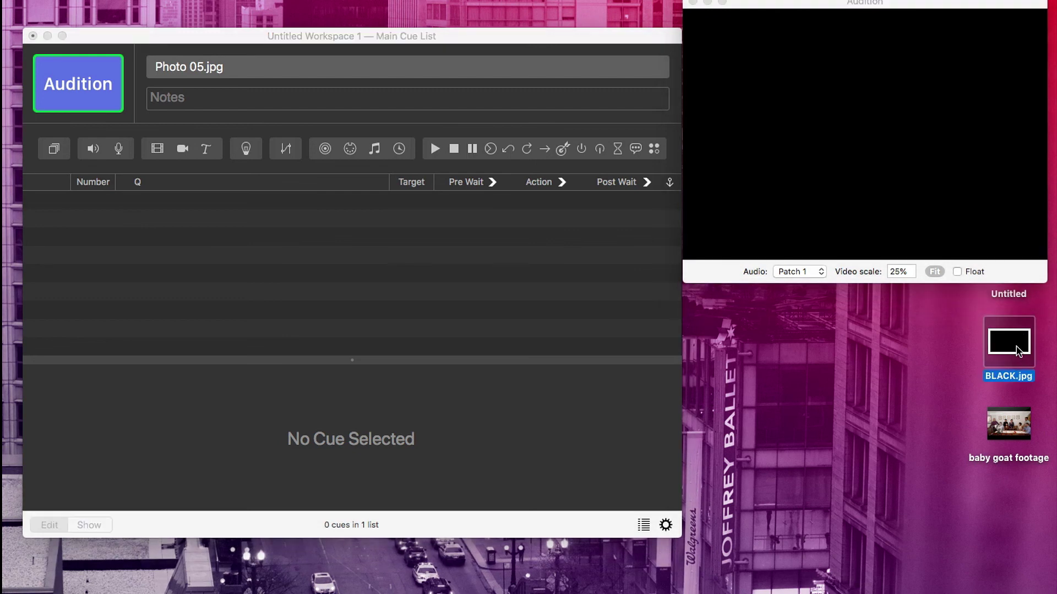
left_click_drag(1018, 352, 432, 275)
Step: Move the Audition window back down and play the BLACK.jpg cue
left_click_drag(795, 6, 804, 187)
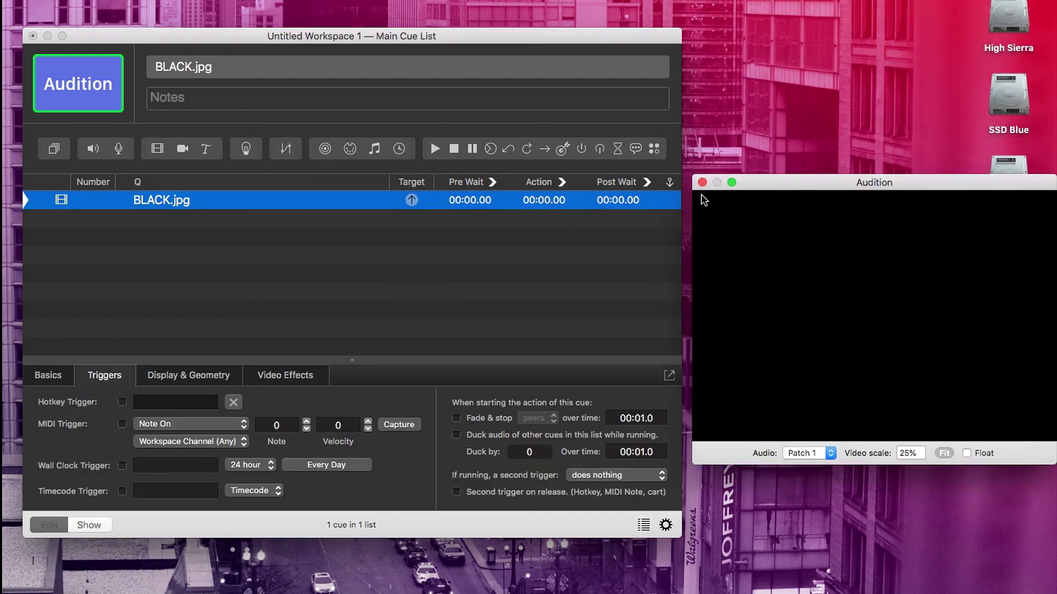
left_click(222, 236)
key("space")
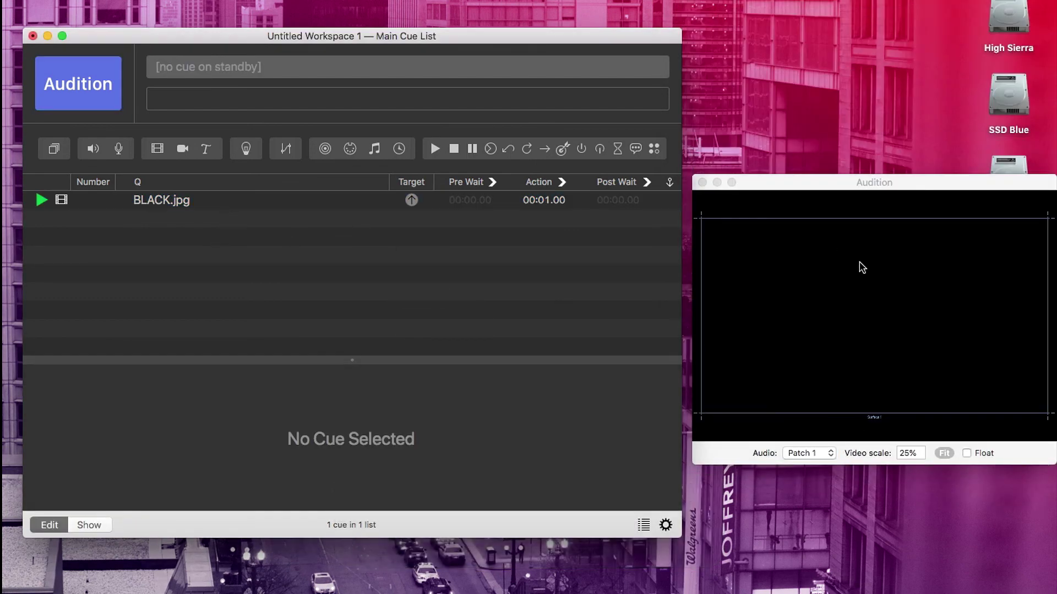